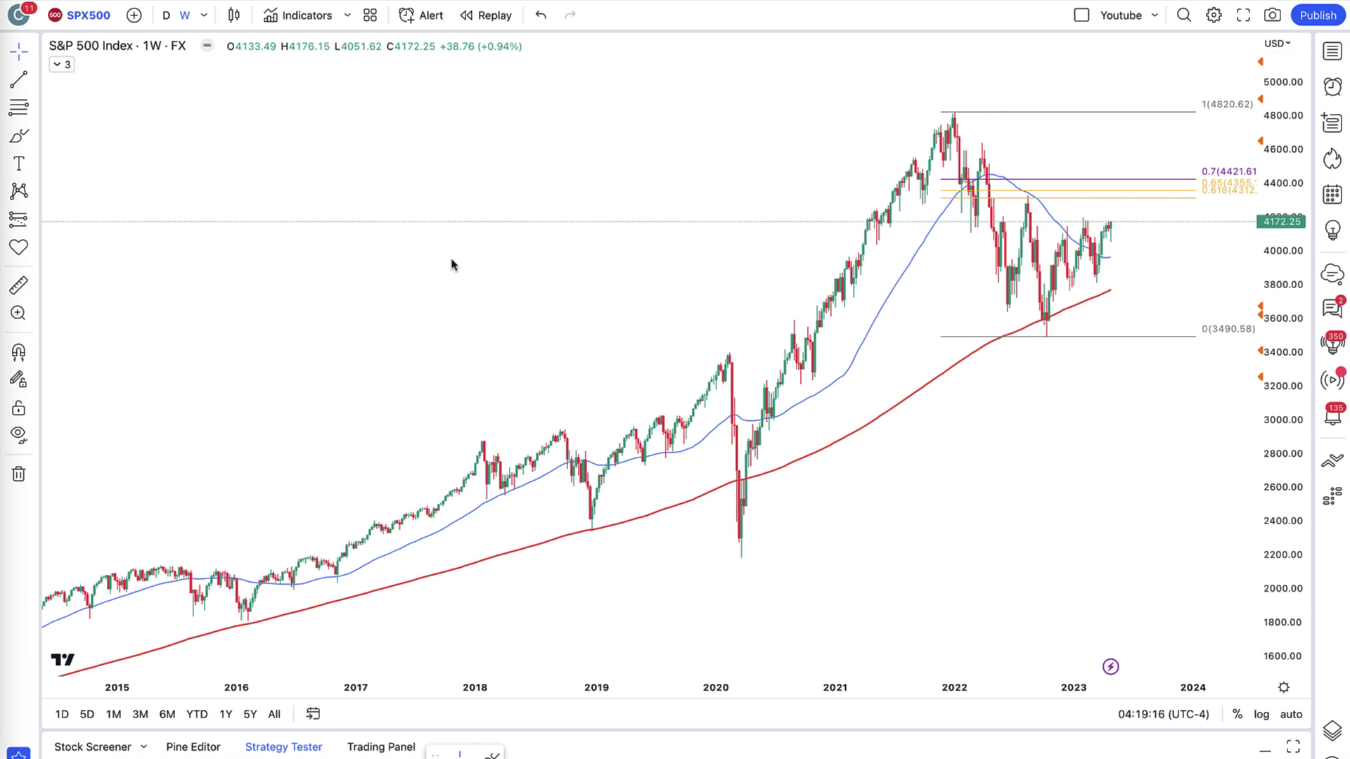
# Zoom out and compress the S&P 500 chart to span 2011 onward at roughly 1000–5200, revealing the Fib labels
pyautogui.scroll(-5, 510, 305)
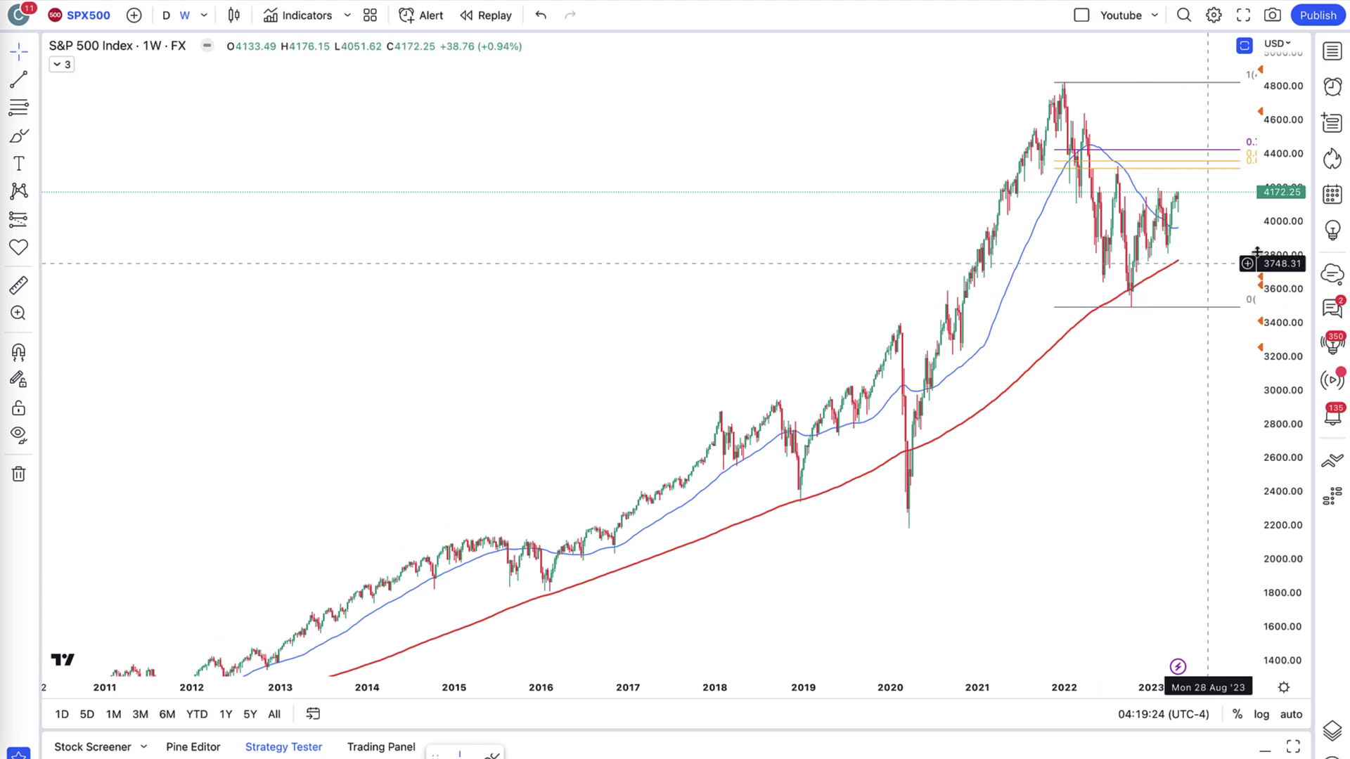
pyautogui.moveTo(1266, 271); pyautogui.dragTo(1265, 346)
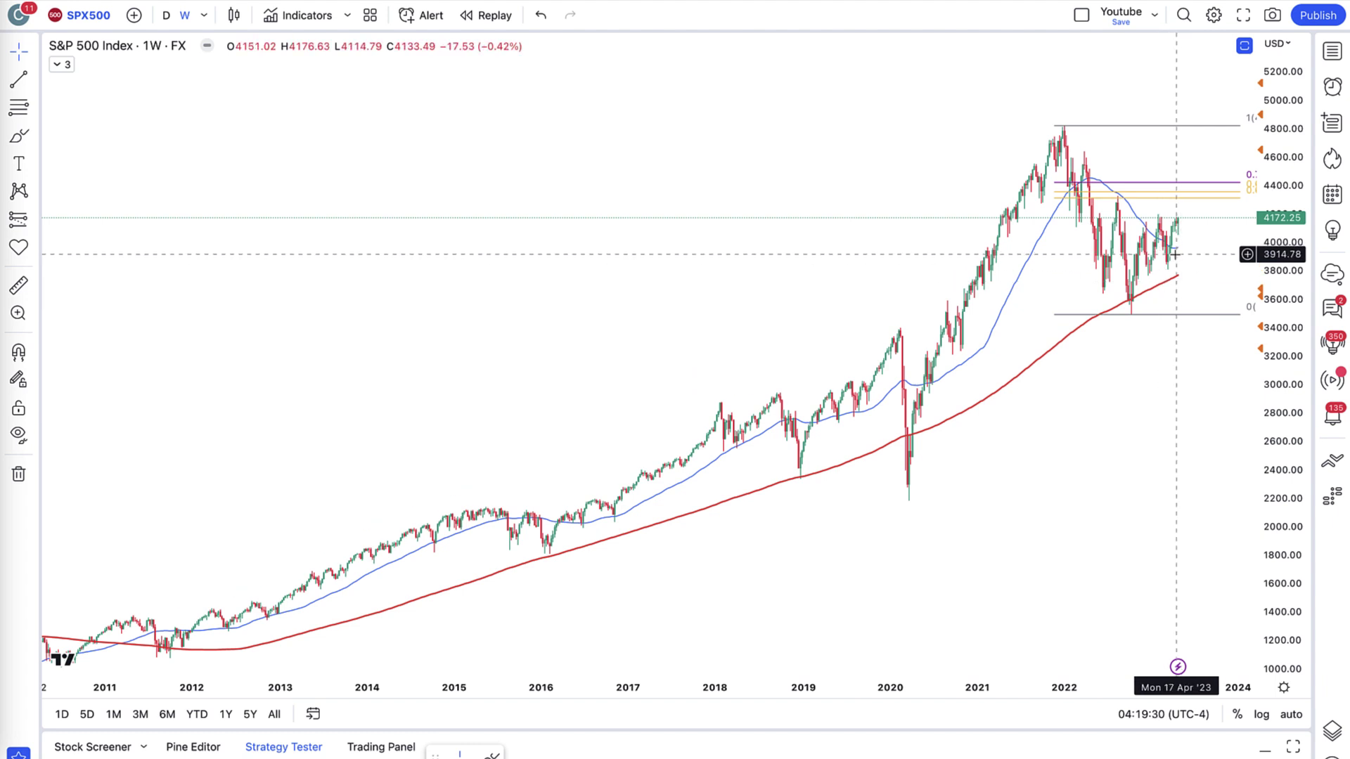
pyautogui.moveTo(1146, 356); pyautogui.dragTo(1111, 331)
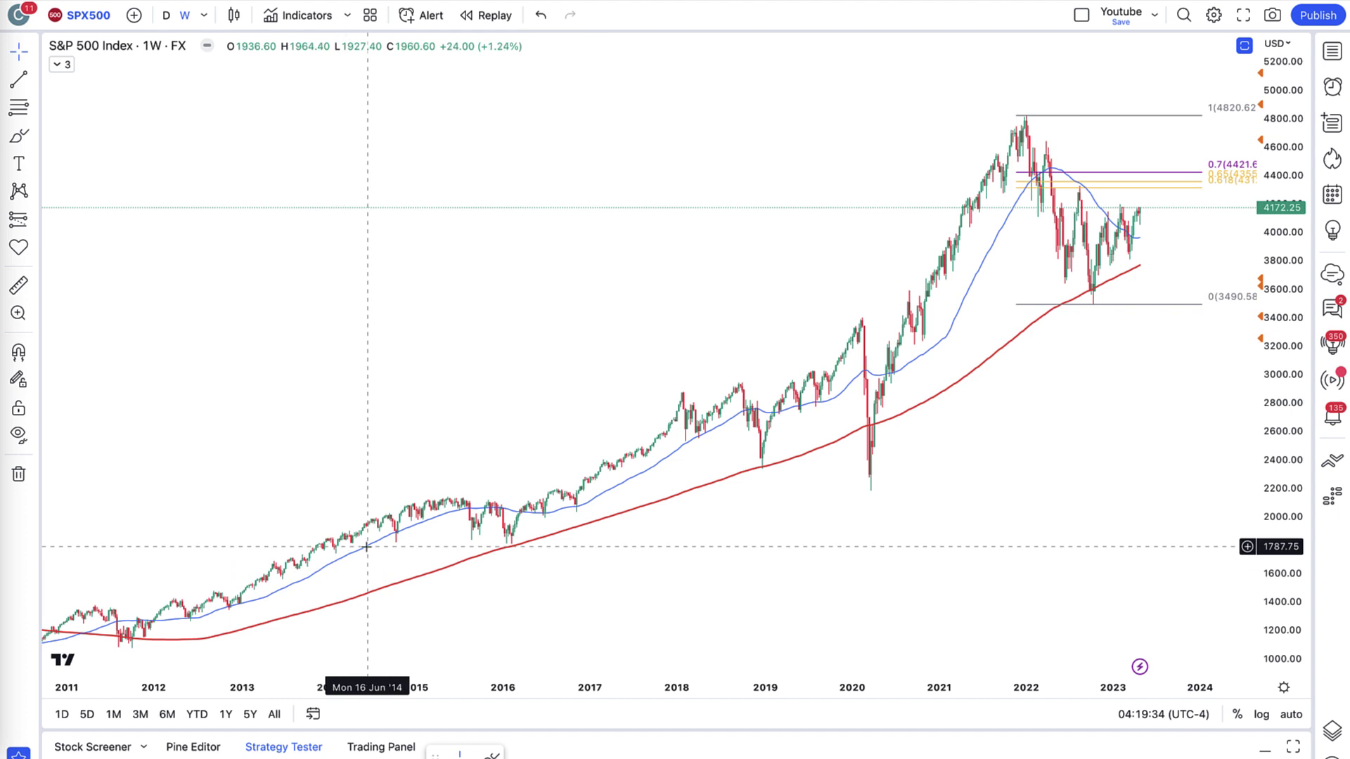
pyautogui.click(15, 143)
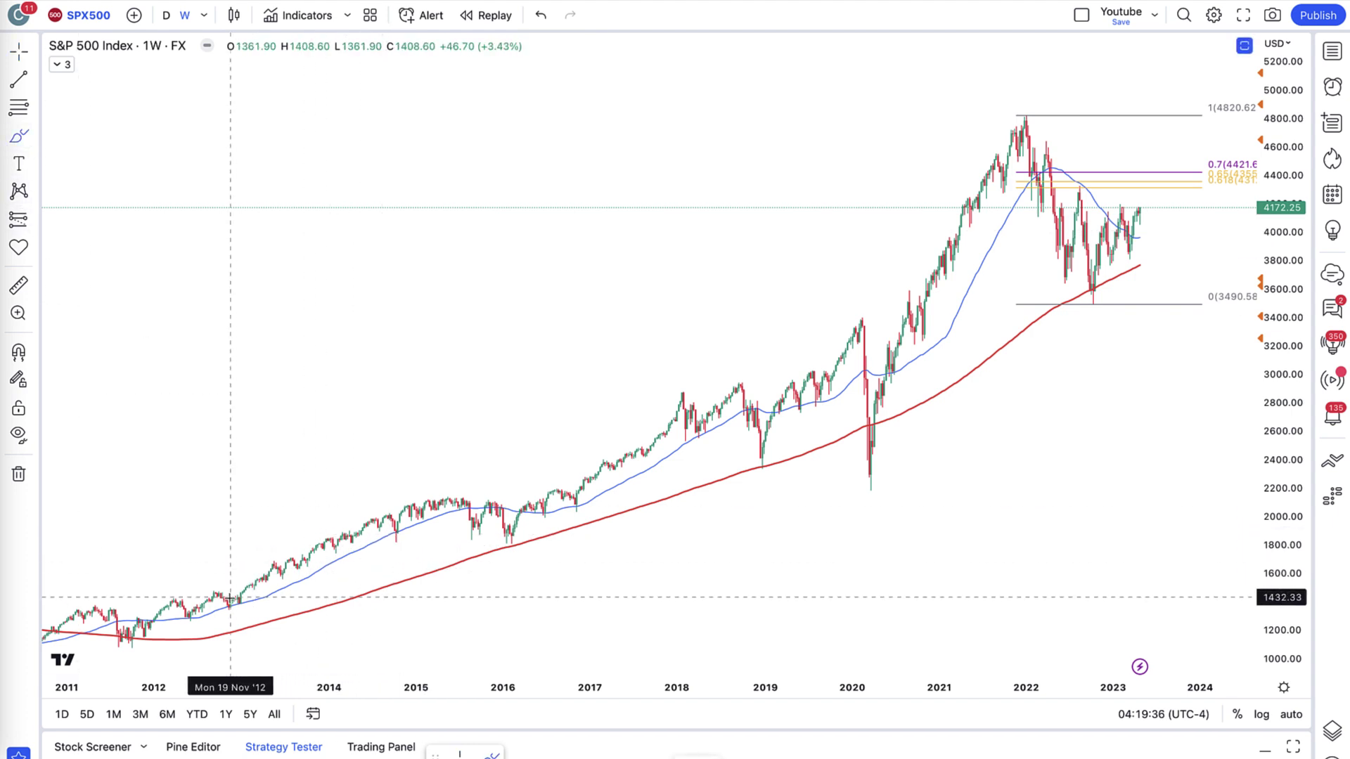
pyautogui.moveTo(264, 595)
pyautogui.mouseDown()
pyautogui.moveTo(447, 497)
pyautogui.moveTo(182, 576)
pyautogui.moveTo(231, 587)
pyautogui.mouseUp()
pyautogui.moveTo(545, 504)
pyautogui.mouseDown()
pyautogui.moveTo(636, 420)
pyautogui.moveTo(725, 380)
pyautogui.moveTo(587, 484)
pyautogui.mouseUp()
pyautogui.moveTo(776, 404)
pyautogui.mouseDown()
pyautogui.moveTo(837, 316)
pyautogui.moveTo(818, 384)
pyautogui.moveTo(793, 393)
pyautogui.mouseUp()
pyautogui.moveTo(908, 367)
pyautogui.mouseDown()
pyautogui.moveTo(953, 247)
pyautogui.moveTo(1020, 130)
pyautogui.moveTo(926, 315)
pyautogui.mouseUp()
pyautogui.hotkey('ctrl', 'z')
pyautogui.hotkey('ctrl', 'z')
pyautogui.hotkey('ctrl', 'z')
pyautogui.hotkey('ctrl', 'z')
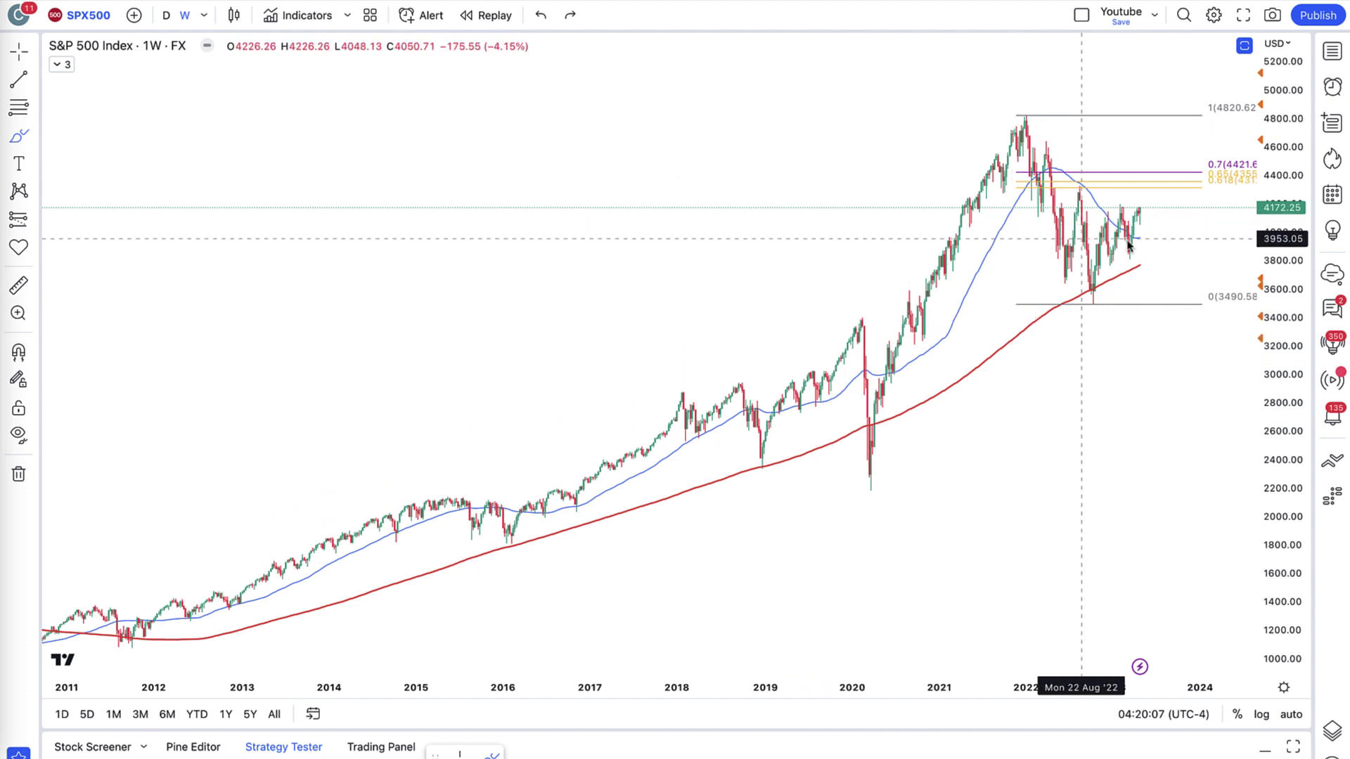
pyautogui.scroll(1, 1164, 238)
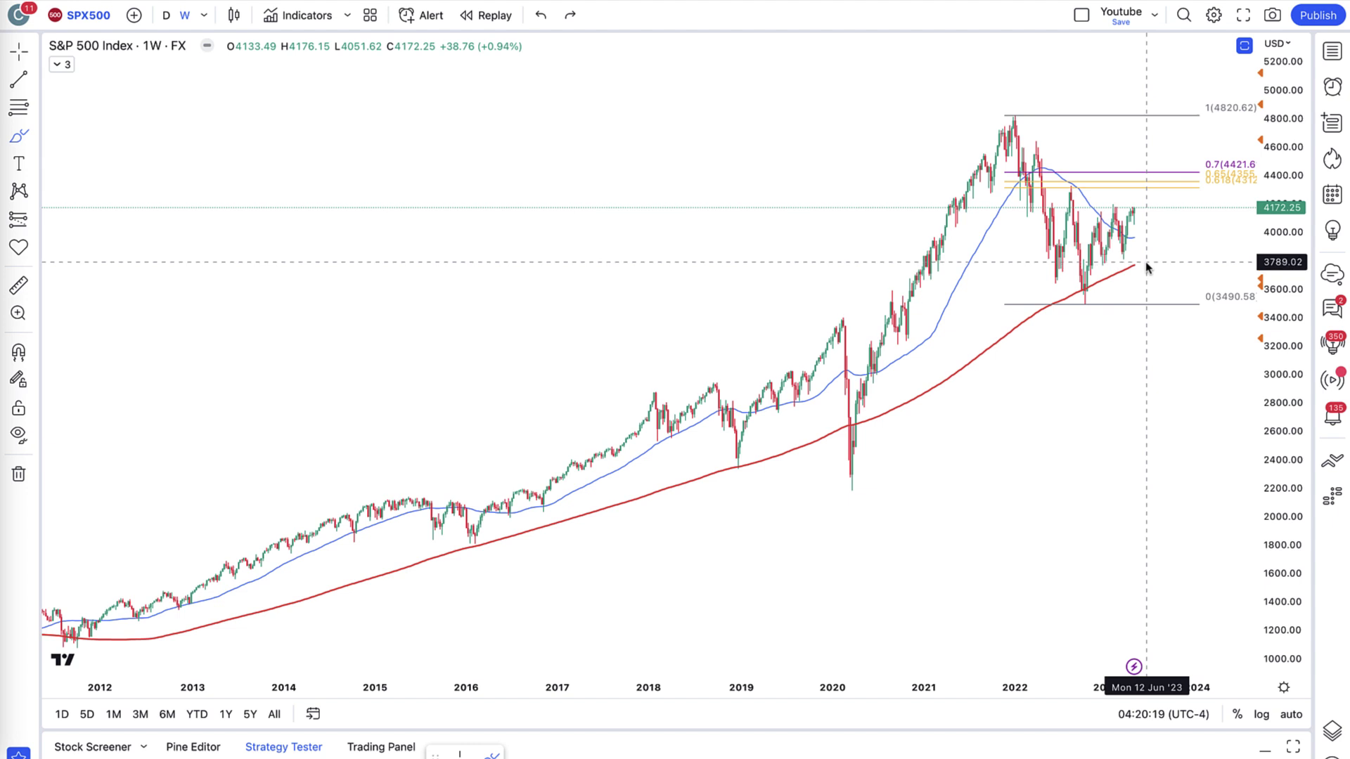
pyautogui.scroll(-3, 1142, 272)
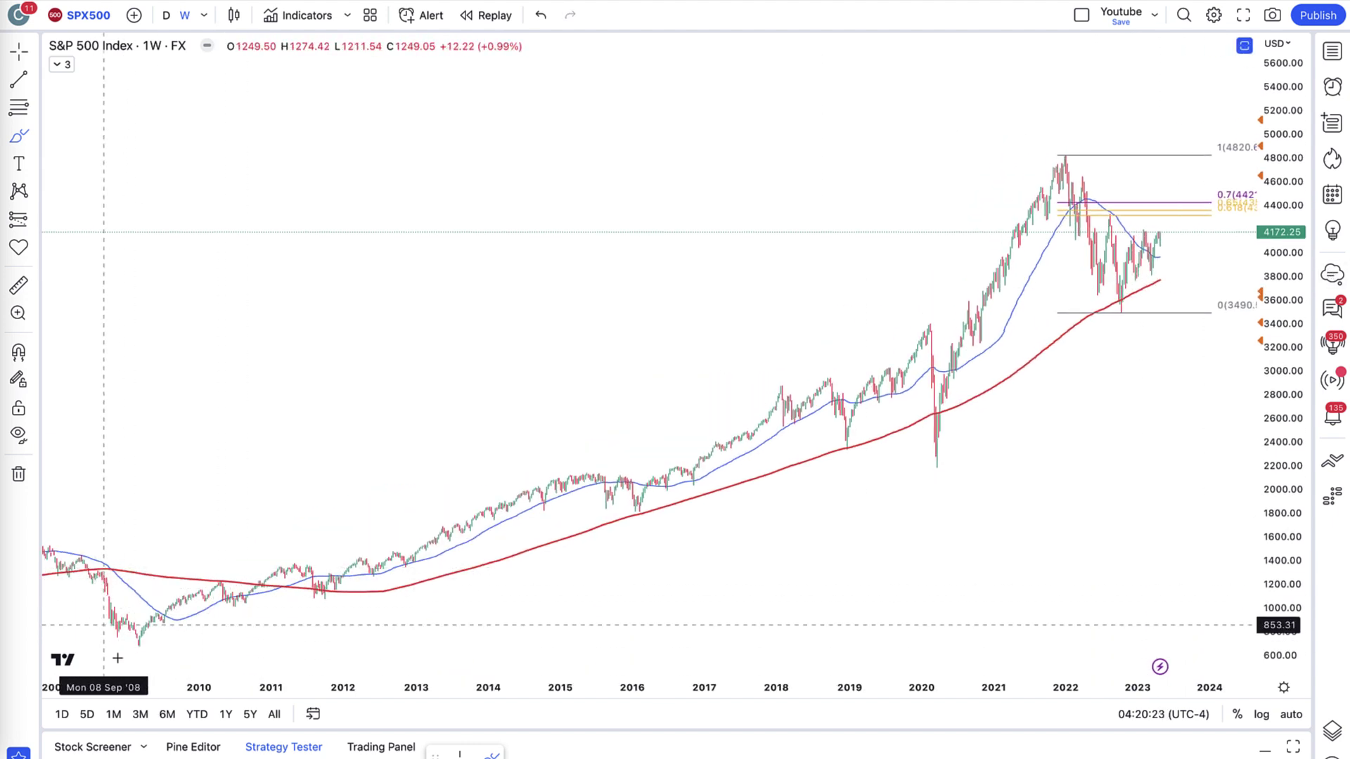
pyautogui.scroll(3, 648, 337)
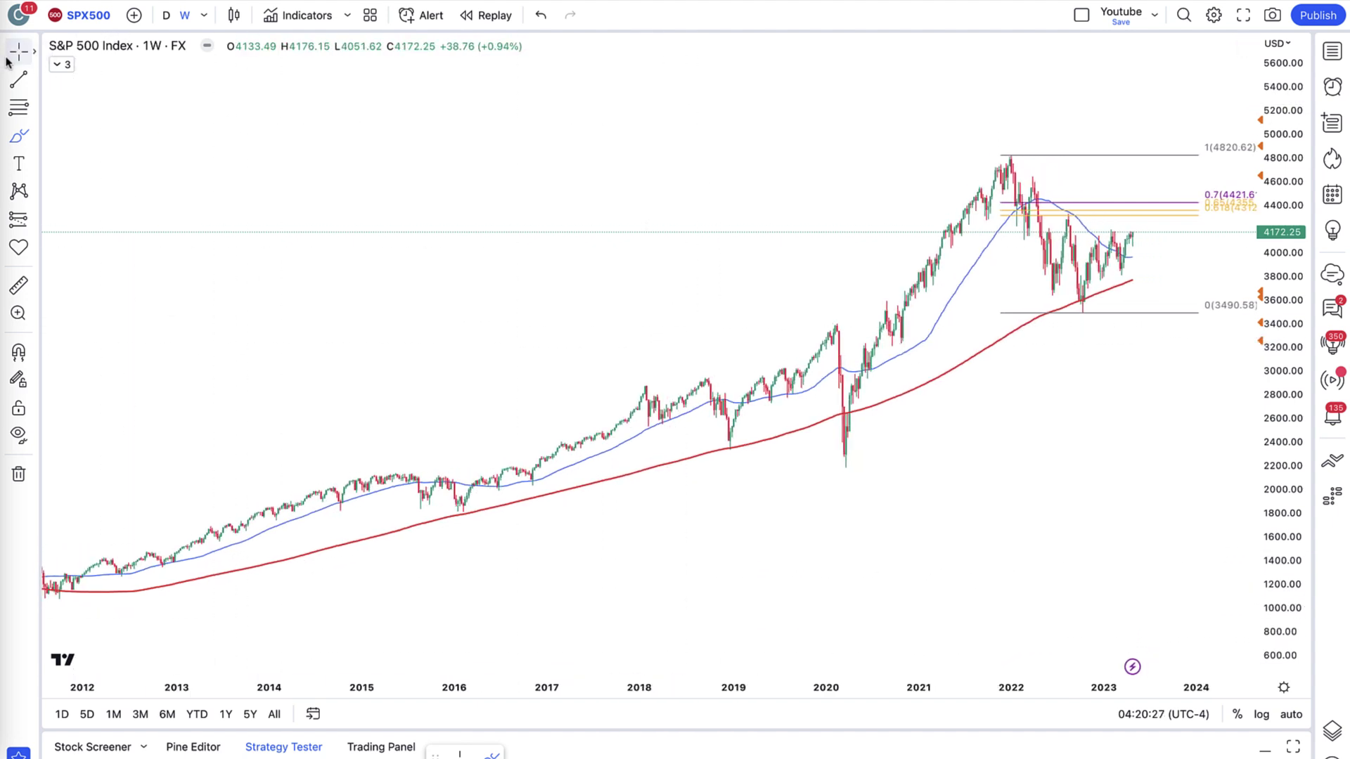
pyautogui.doubleClick(1298, 388)
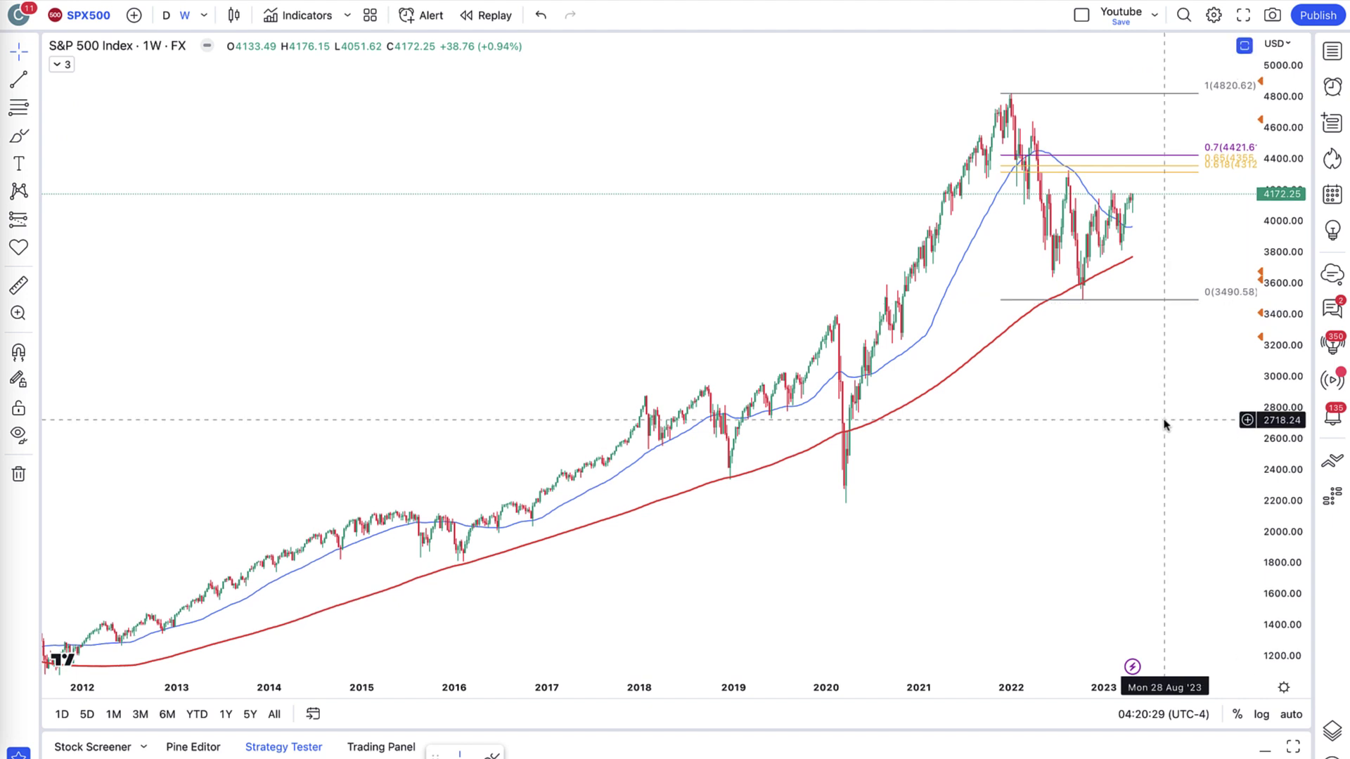
pyautogui.scroll(-3, 1167, 422)
pyautogui.moveTo(1296, 370); pyautogui.dragTo(1094, 431)
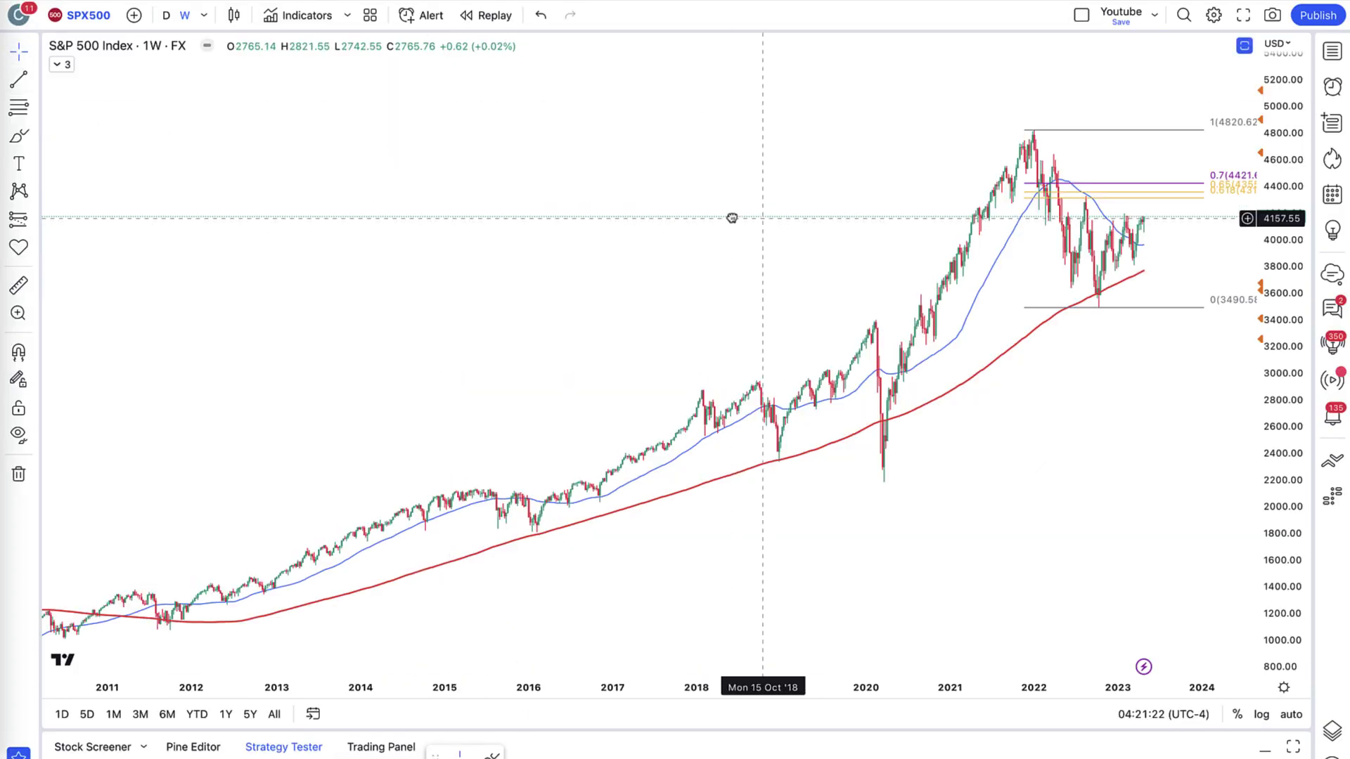
# Zoom the S&P 500 time axis to begin at 2014, leaving blank space into 2025
pyautogui.scroll(-1, 768, 223)
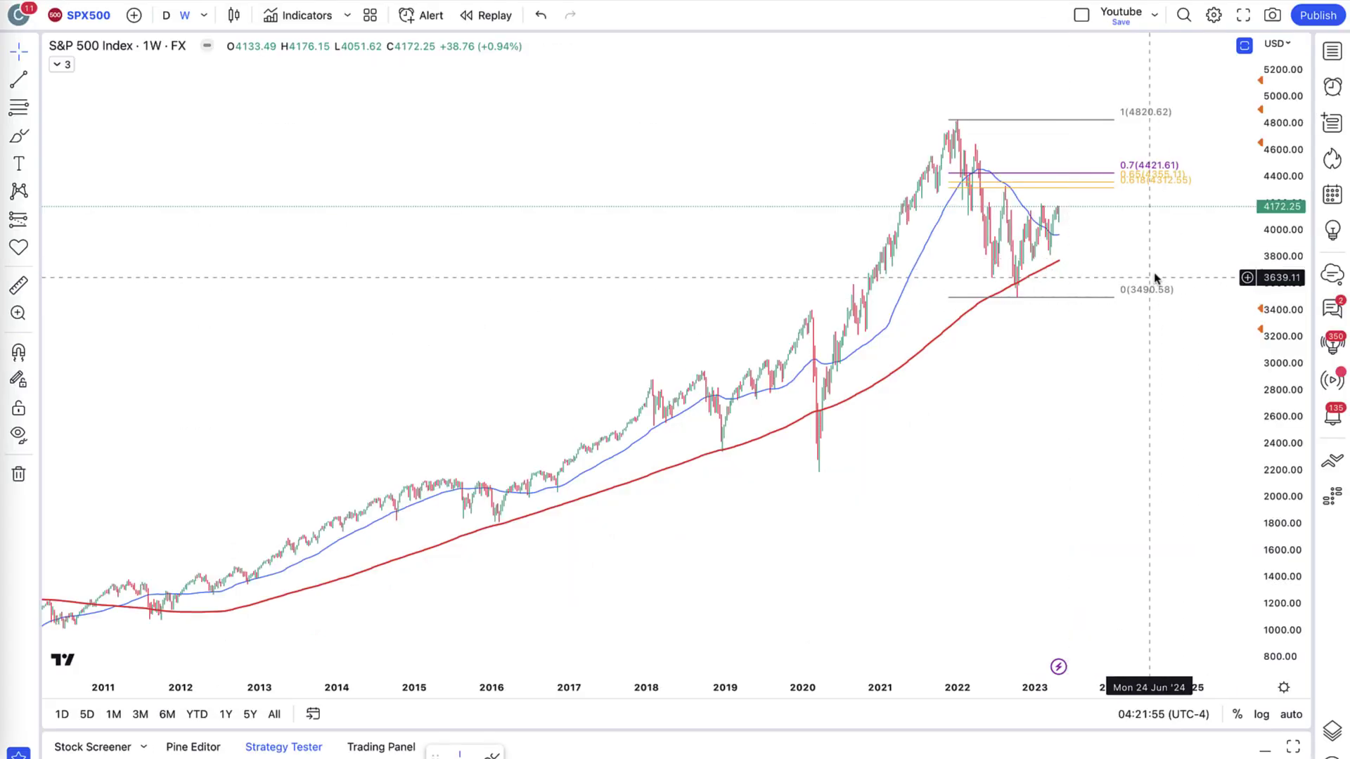
pyautogui.scroll(3, 1055, 250)
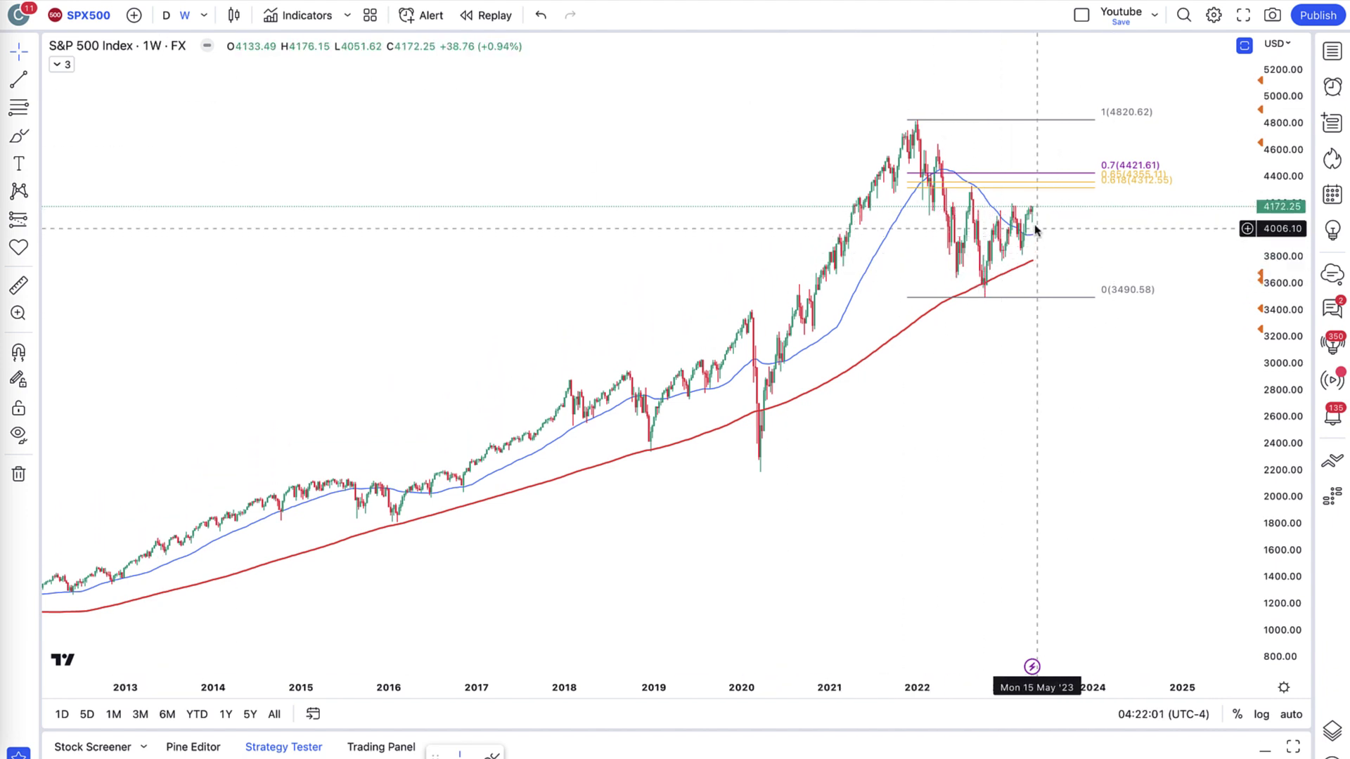
pyautogui.scroll(1, 1055, 232)
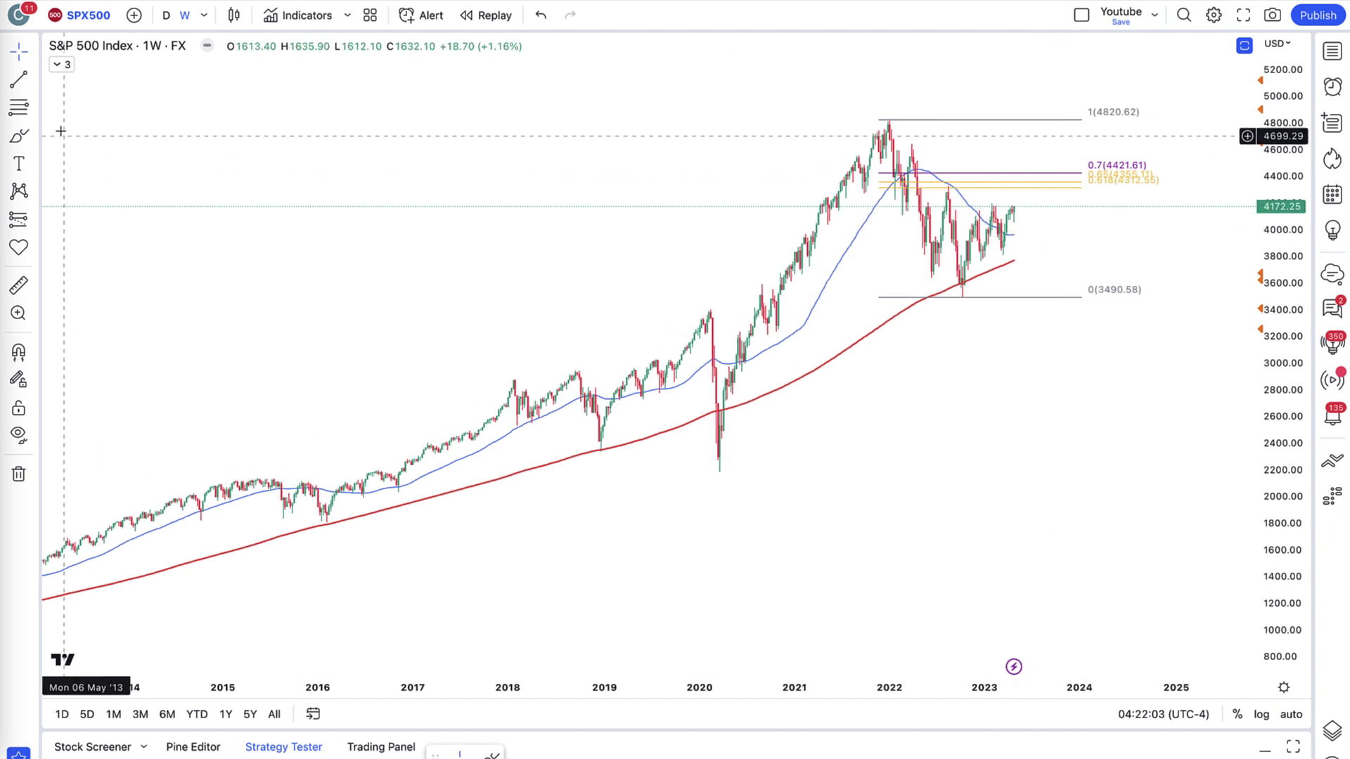
# Brush a circle around the recent candles near 4150 and a projected path peaking then falling to 3800
pyautogui.click(24, 140)
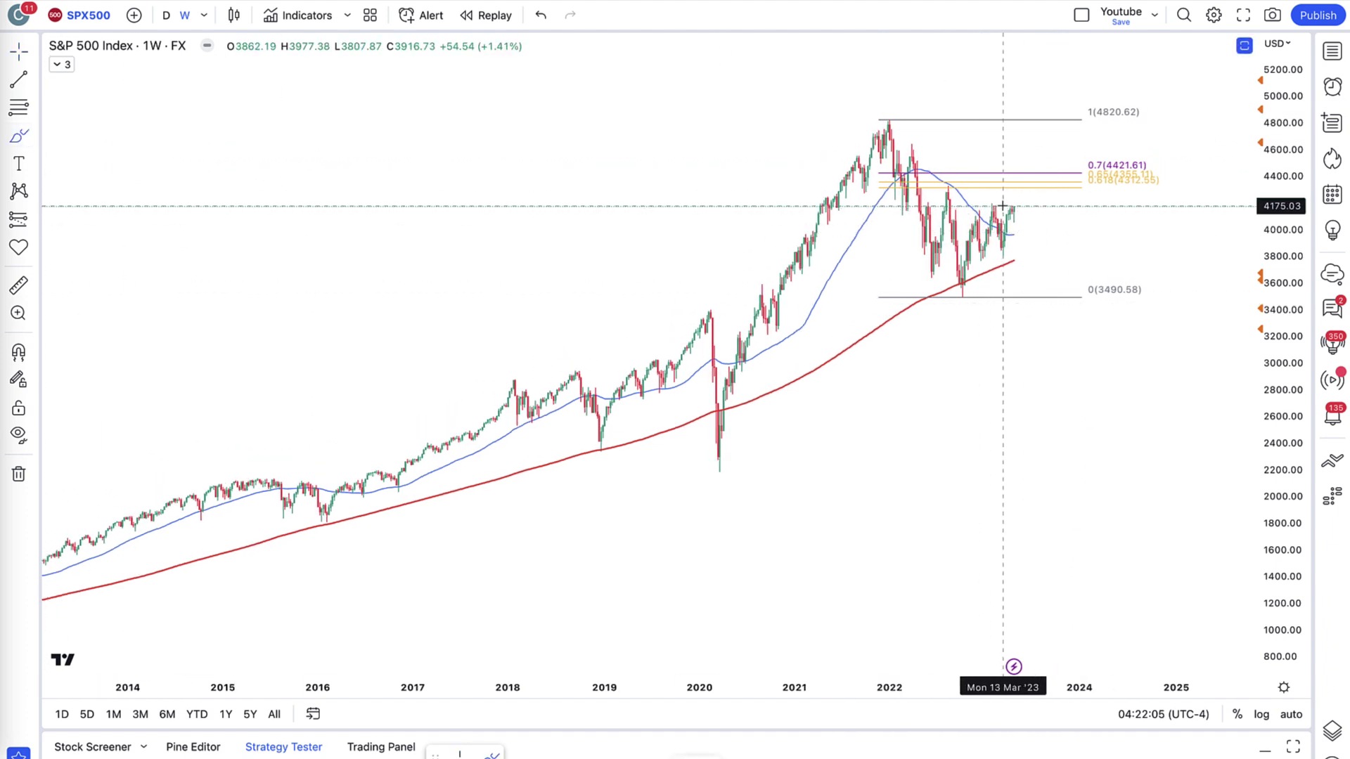
pyautogui.moveTo(1002, 206)
pyautogui.mouseDown()
pyautogui.moveTo(987, 214)
pyautogui.moveTo(996, 201)
pyautogui.moveTo(953, 190)
pyautogui.moveTo(974, 208)
pyautogui.mouseUp()
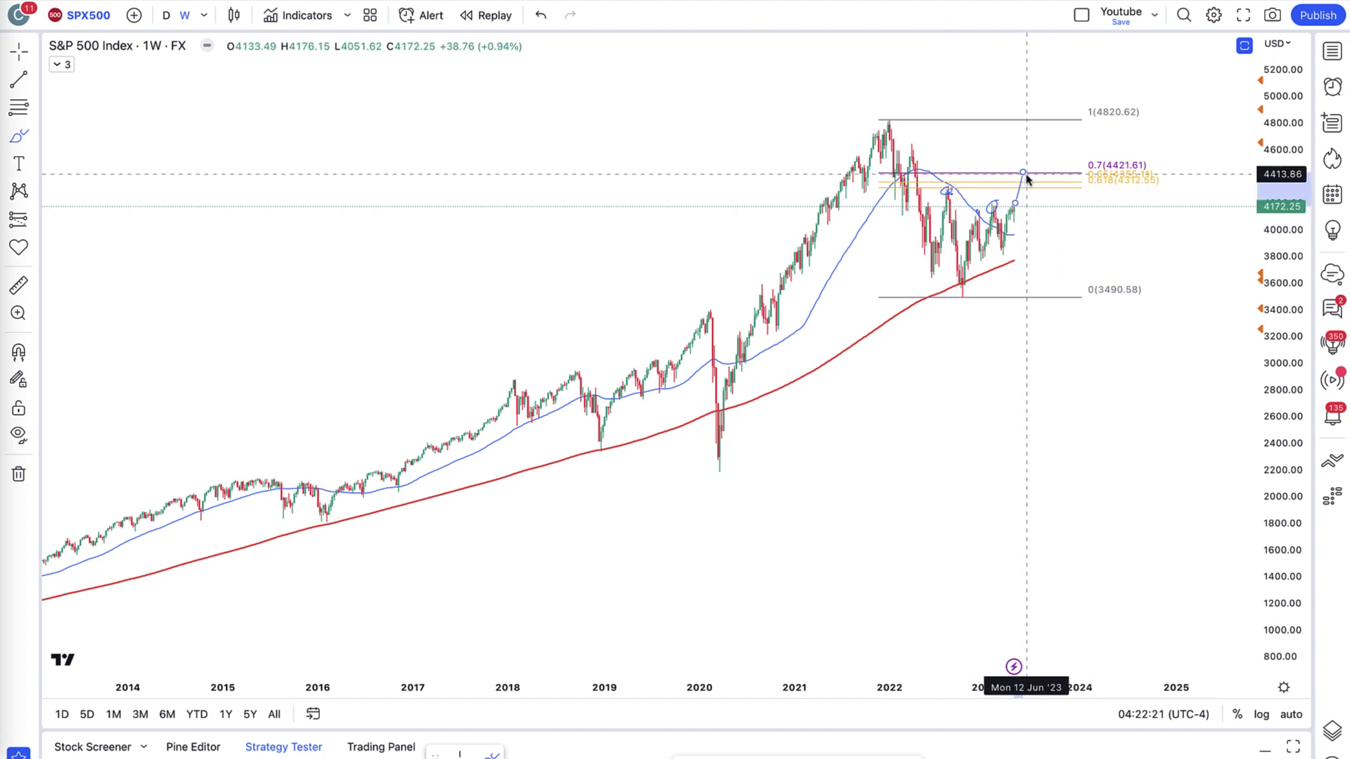
pyautogui.moveTo(1050, 204); pyautogui.dragTo(1064, 256)
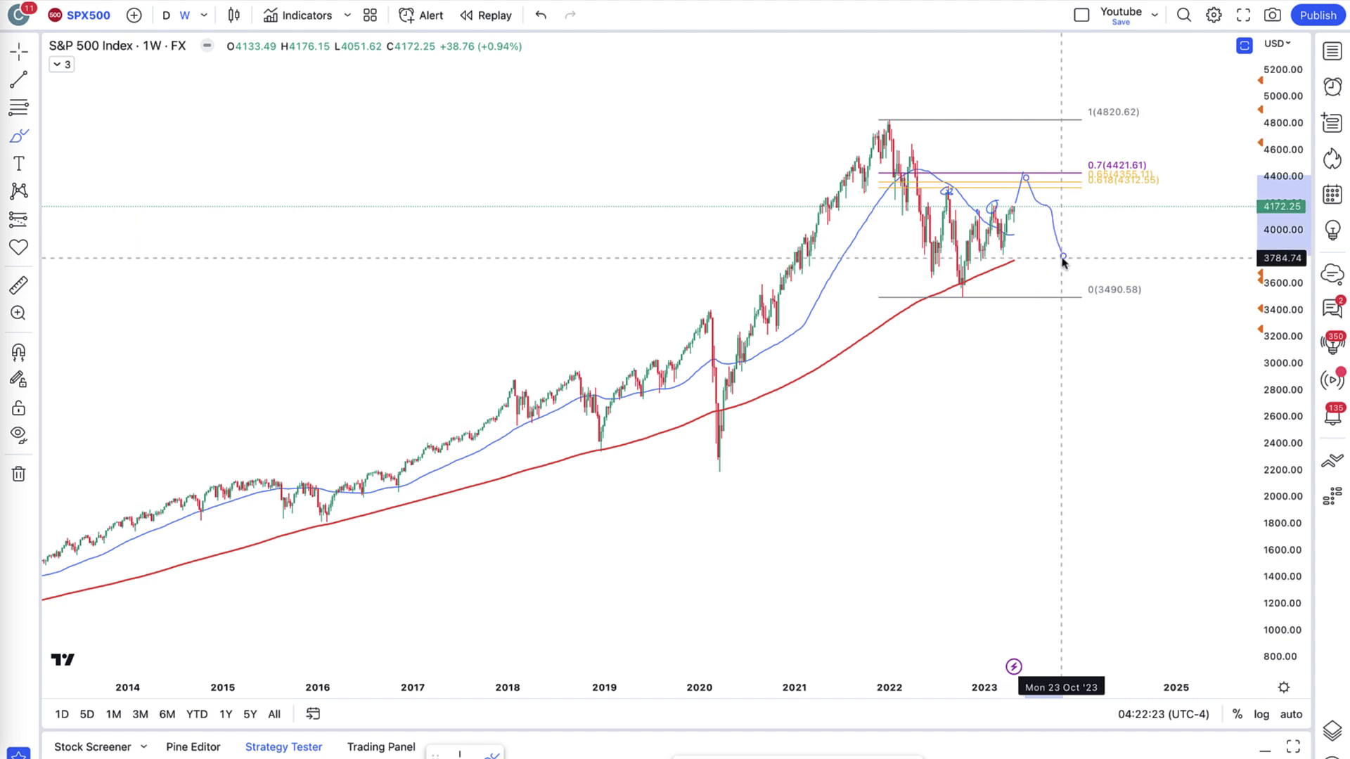
pyautogui.click(1018, 238)
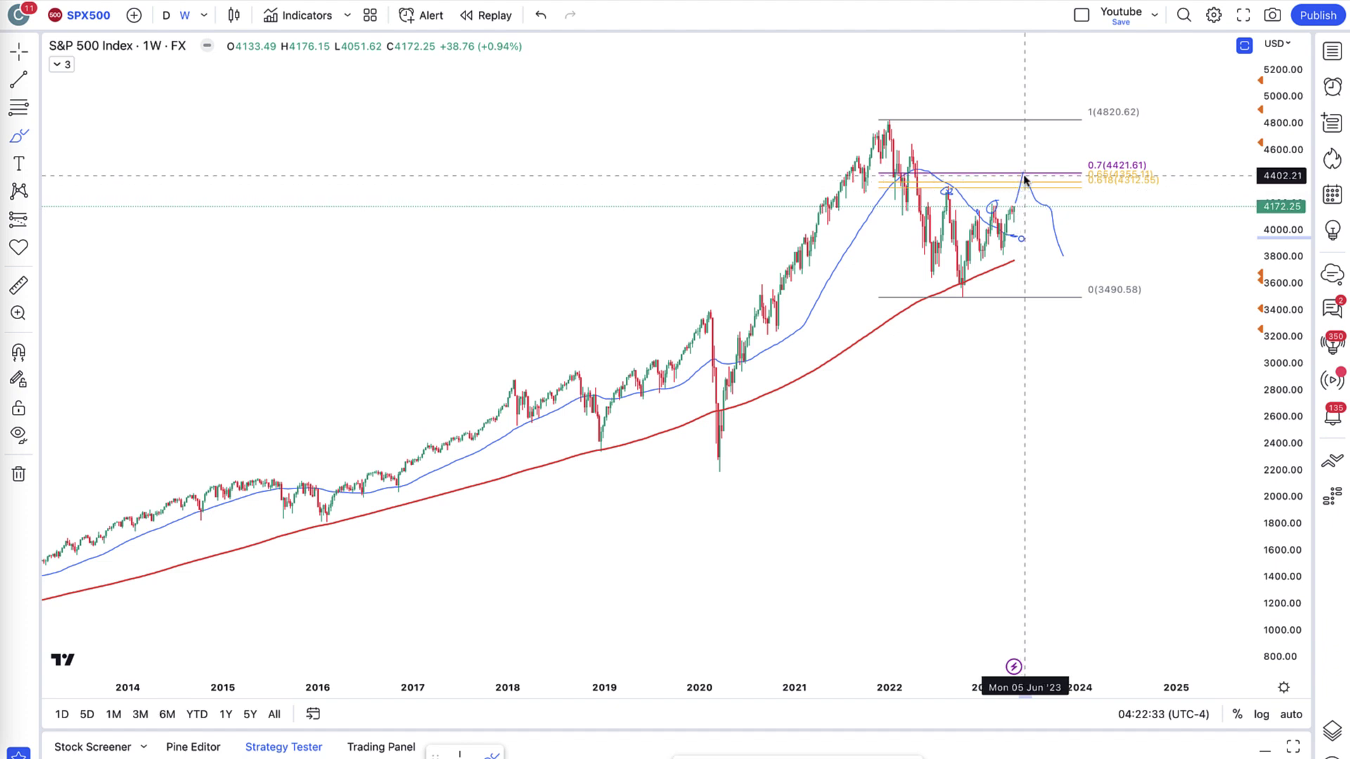
# Brush an alternative path rising from the peak and a falling leg after the projected peak
pyautogui.moveTo(1023, 182); pyautogui.dragTo(1067, 80)
pyautogui.click(1049, 117)
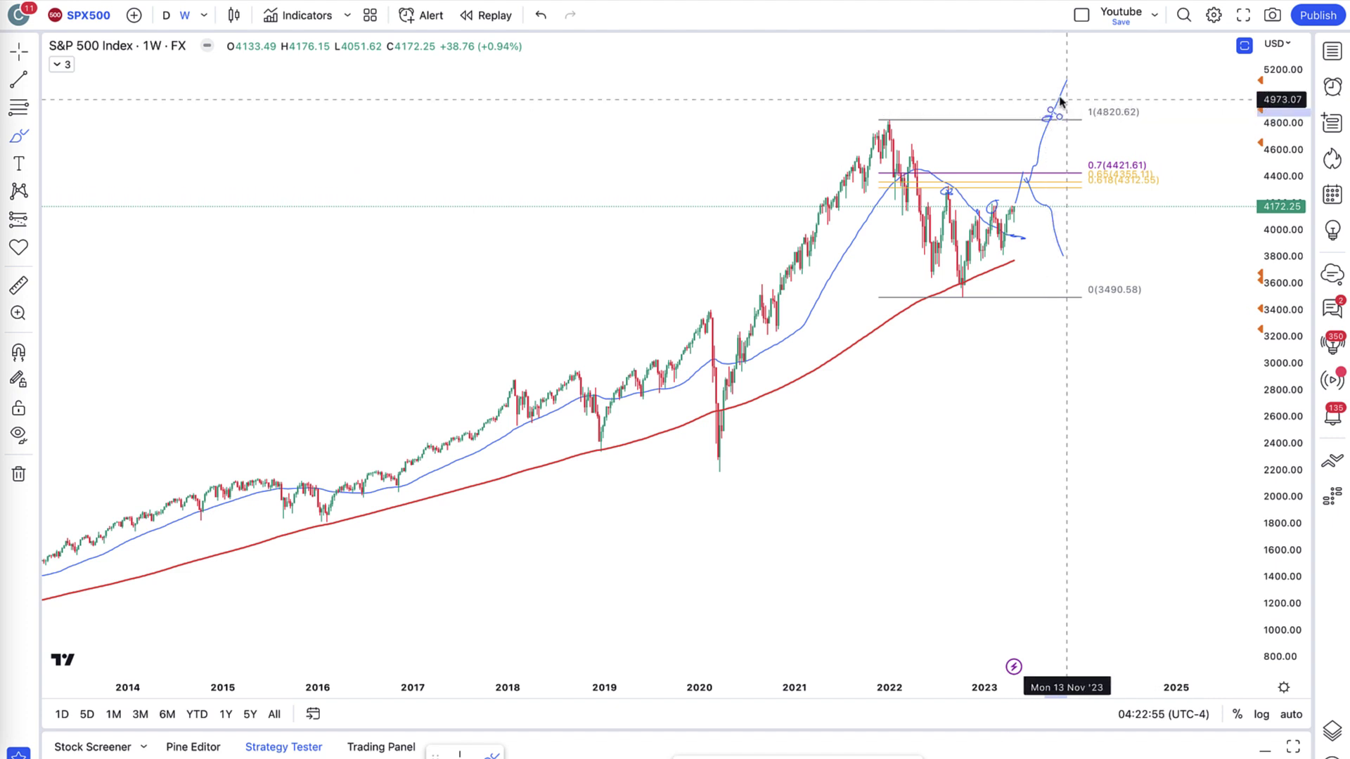
pyautogui.moveTo(1062, 102)
pyautogui.mouseDown()
pyautogui.moveTo(1166, 386)
pyautogui.moveTo(1130, 377)
pyautogui.moveTo(1176, 390)
pyautogui.moveTo(1194, 314)
pyautogui.mouseUp()
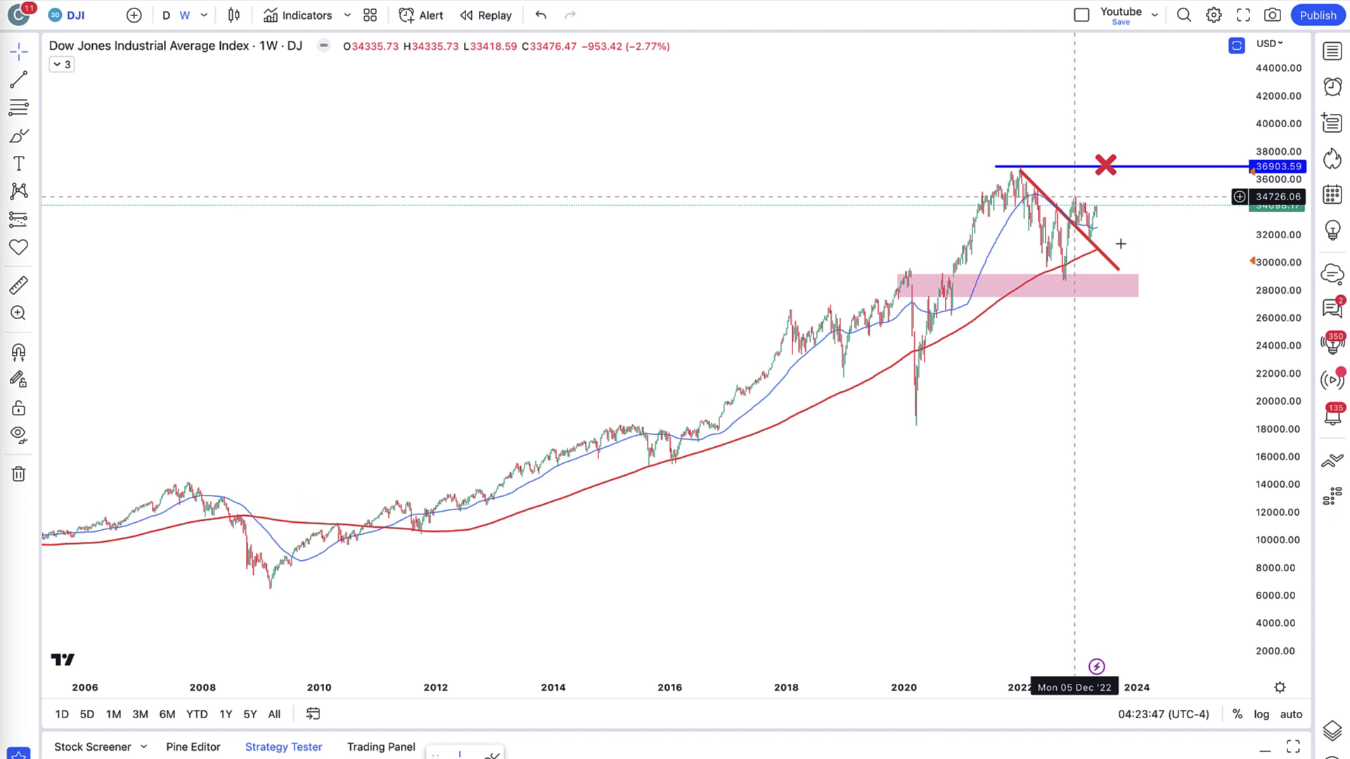
pyautogui.scroll(2, 1053, 251)
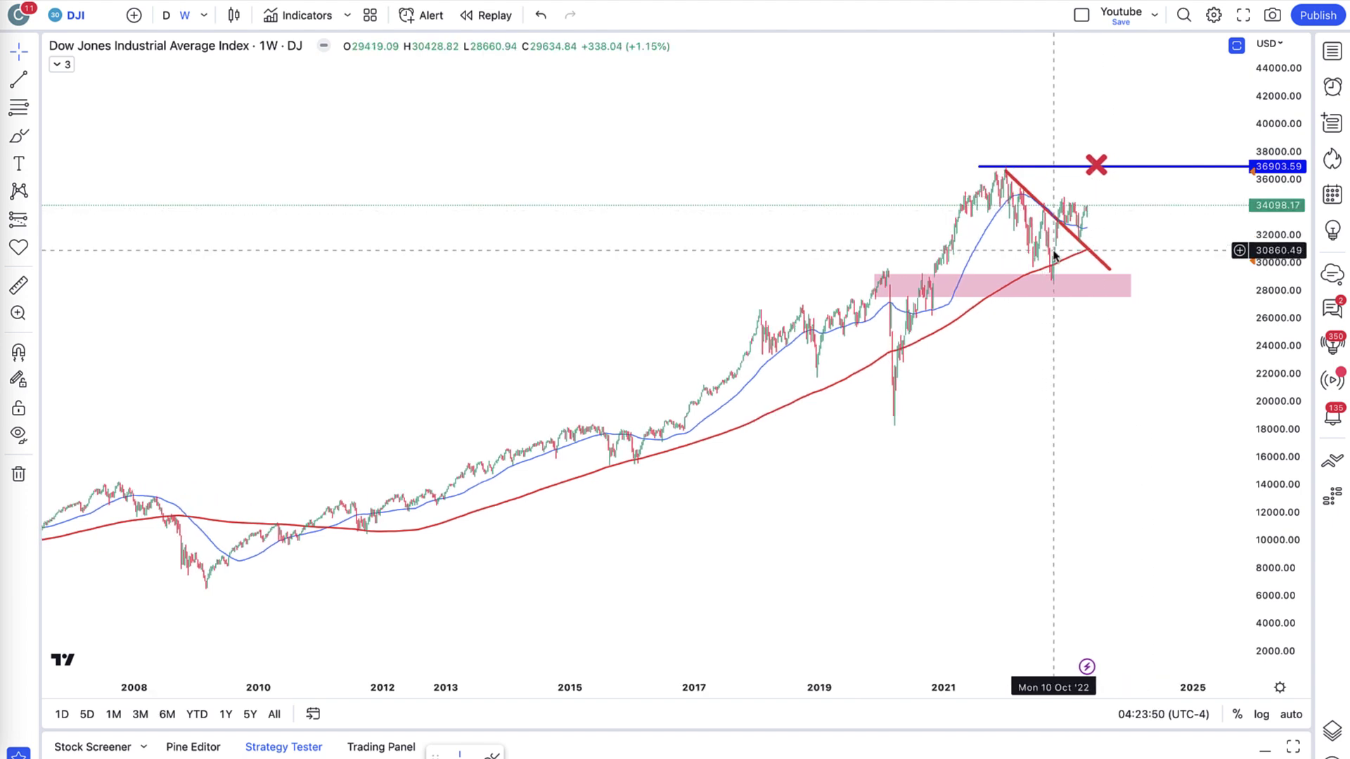
pyautogui.click(19, 136)
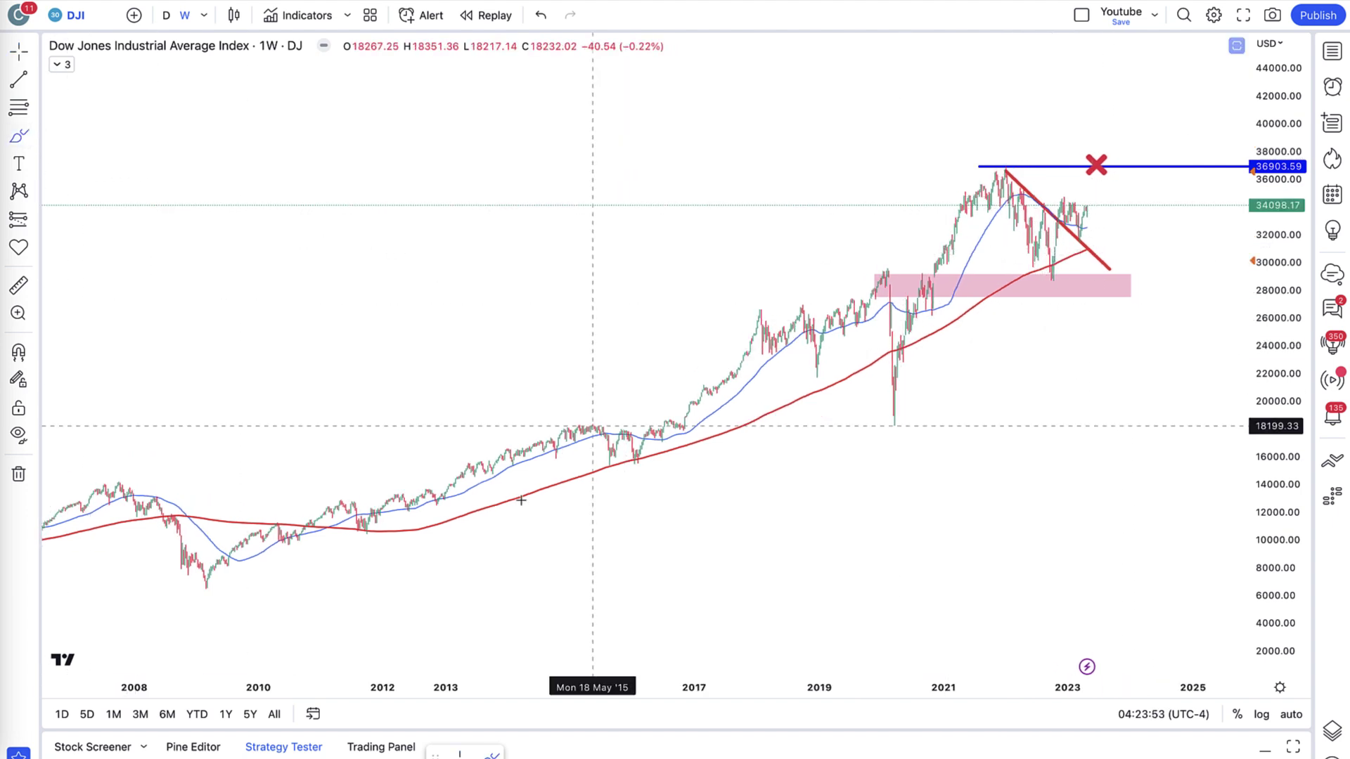
pyautogui.moveTo(383, 495)
pyautogui.mouseDown()
pyautogui.moveTo(603, 428)
pyautogui.moveTo(440, 505)
pyautogui.moveTo(450, 482)
pyautogui.moveTo(663, 429)
pyautogui.moveTo(699, 359)
pyautogui.moveTo(816, 289)
pyautogui.moveTo(700, 404)
pyautogui.moveTo(748, 395)
pyautogui.moveTo(820, 317)
pyautogui.moveTo(894, 267)
pyautogui.moveTo(858, 313)
pyautogui.moveTo(934, 292)
pyautogui.moveTo(922, 272)
pyautogui.moveTo(994, 191)
pyautogui.mouseUp()
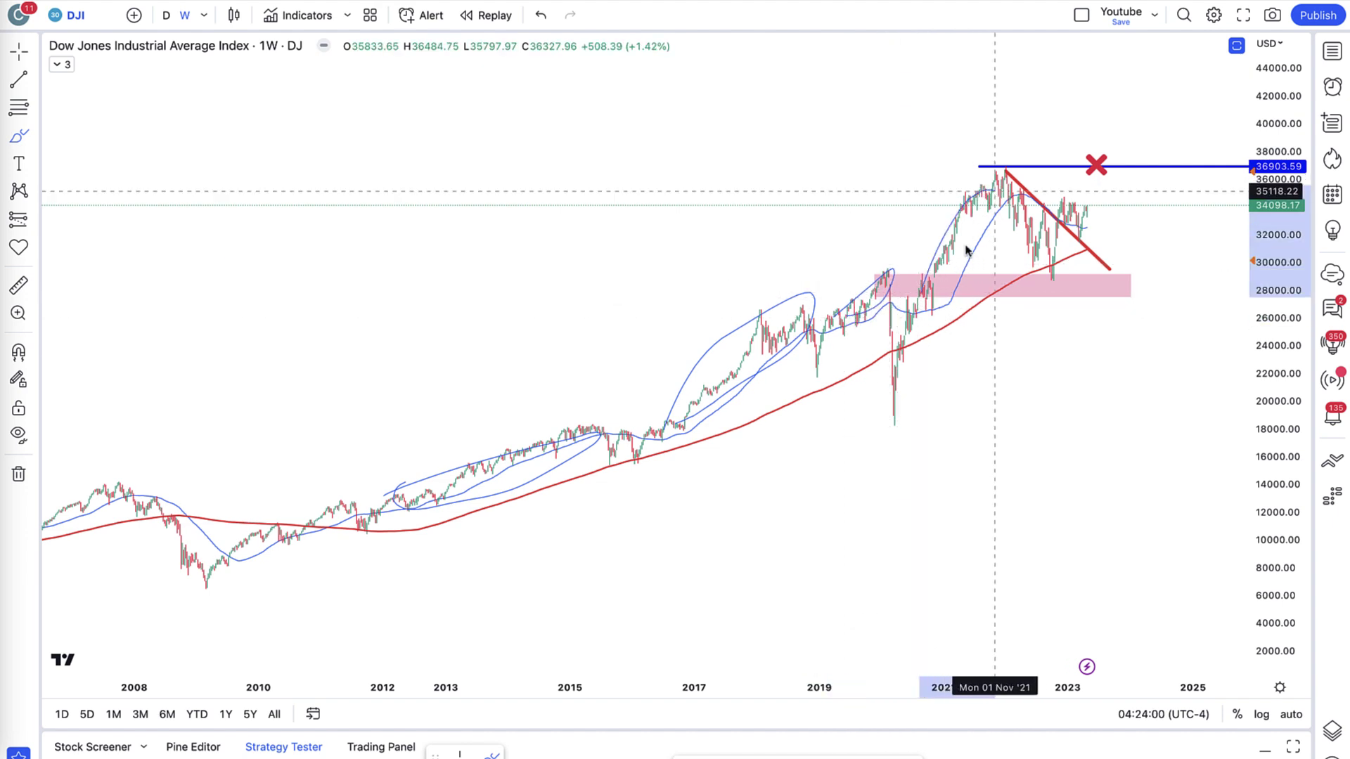
pyautogui.hotkey('ctrl', 'z')
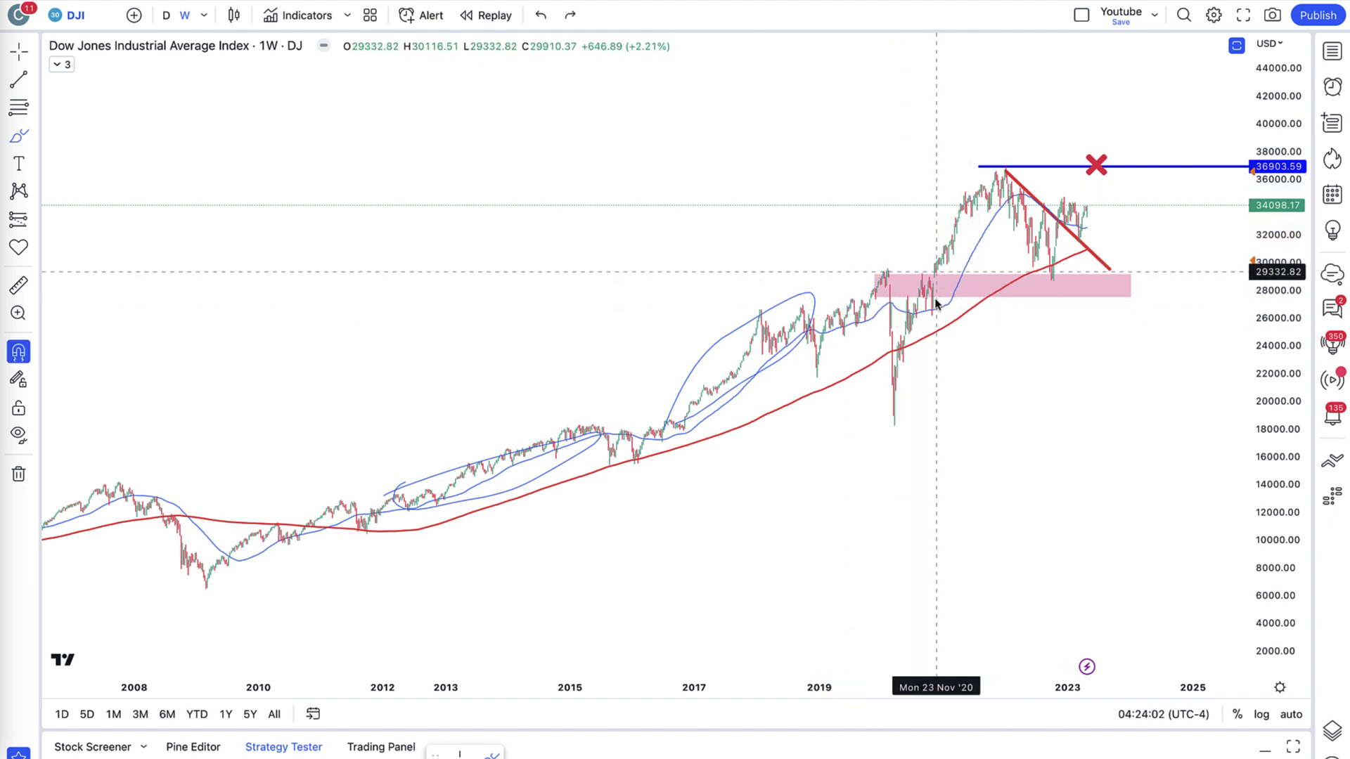
pyautogui.hotkey('ctrl', 'z')
pyautogui.hotkey('ctrl', 'z')
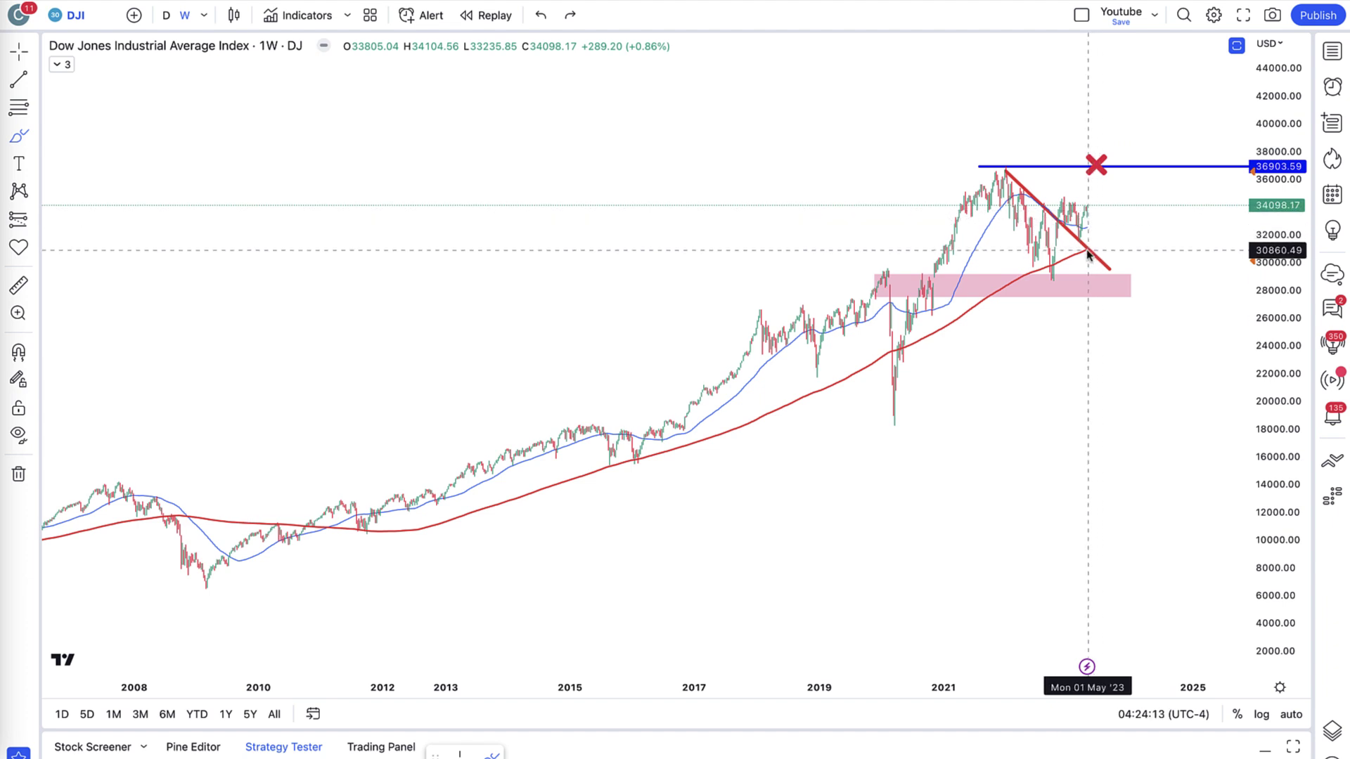
pyautogui.moveTo(172, 517)
pyautogui.mouseDown()
pyautogui.moveTo(154, 545)
pyautogui.moveTo(221, 541)
pyautogui.mouseUp()
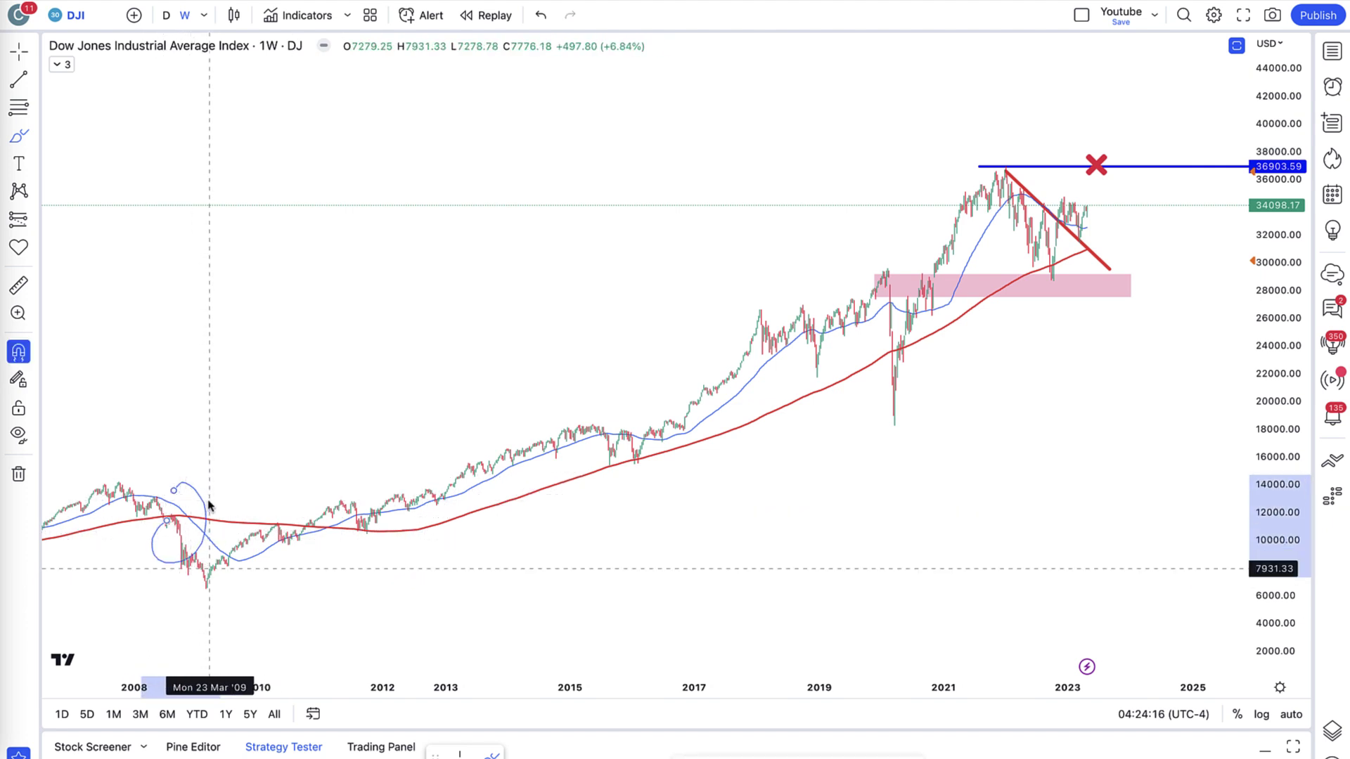
pyautogui.hotkey('ctrl', 'z')
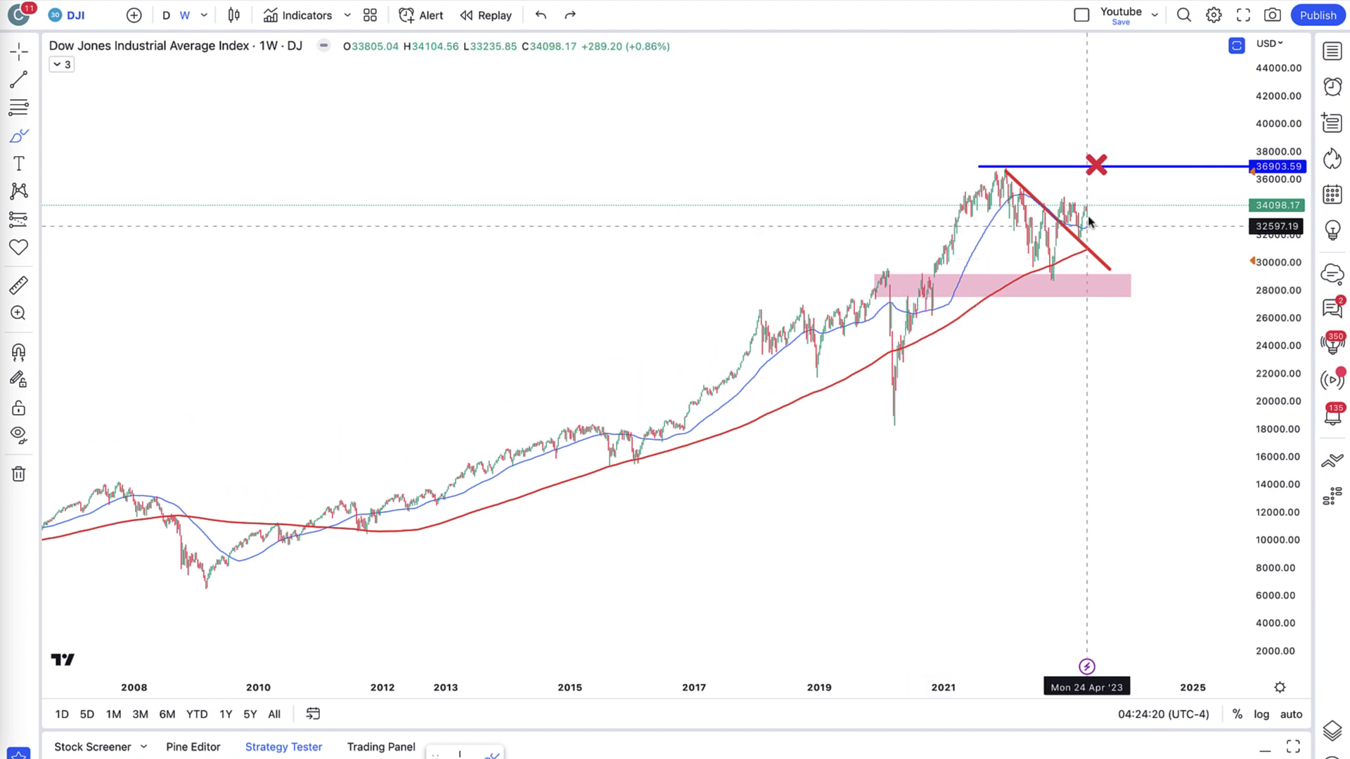
pyautogui.moveTo(929, 296)
pyautogui.mouseDown()
pyautogui.moveTo(914, 298)
pyautogui.moveTo(926, 298)
pyautogui.moveTo(993, 166)
pyautogui.mouseUp()
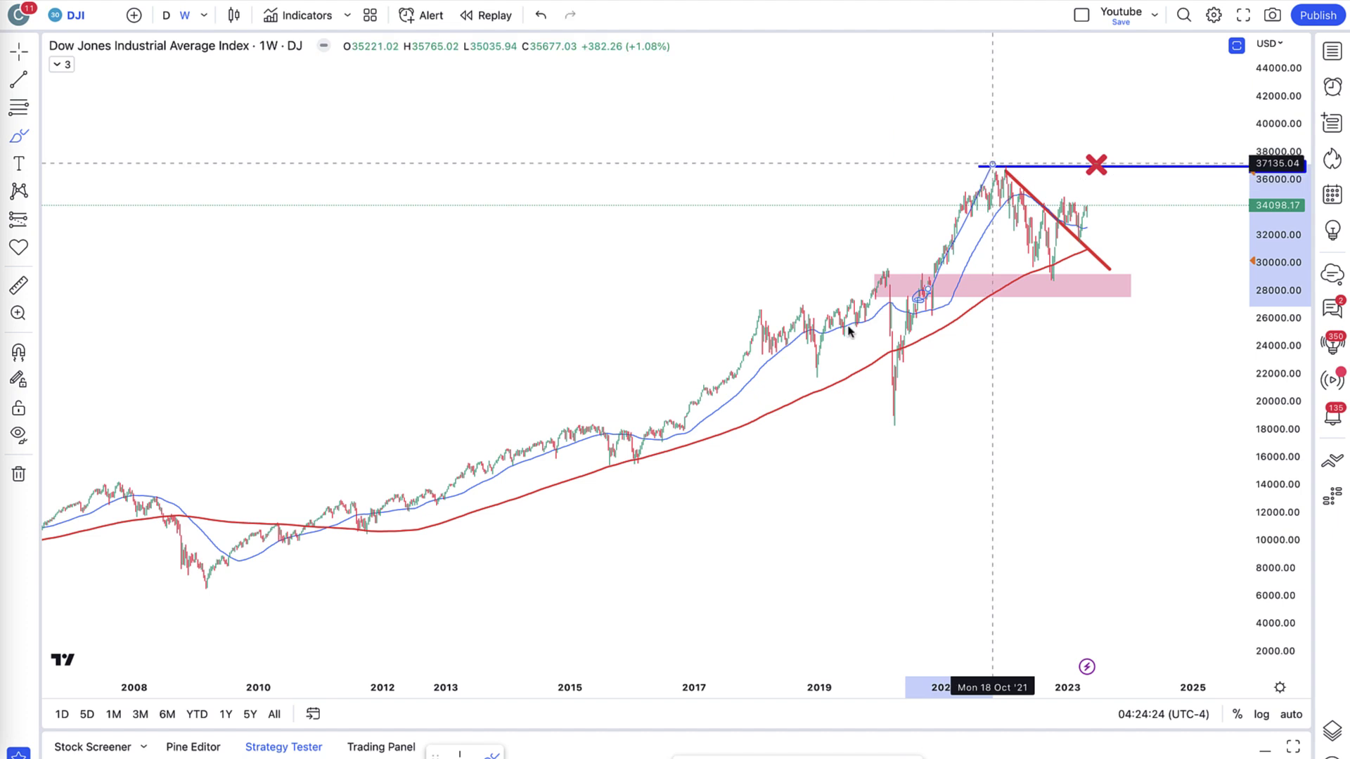
pyautogui.moveTo(668, 420)
pyautogui.mouseDown()
pyautogui.moveTo(663, 408)
pyautogui.moveTo(661, 422)
pyautogui.moveTo(685, 420)
pyautogui.moveTo(790, 311)
pyautogui.moveTo(843, 283)
pyautogui.mouseUp()
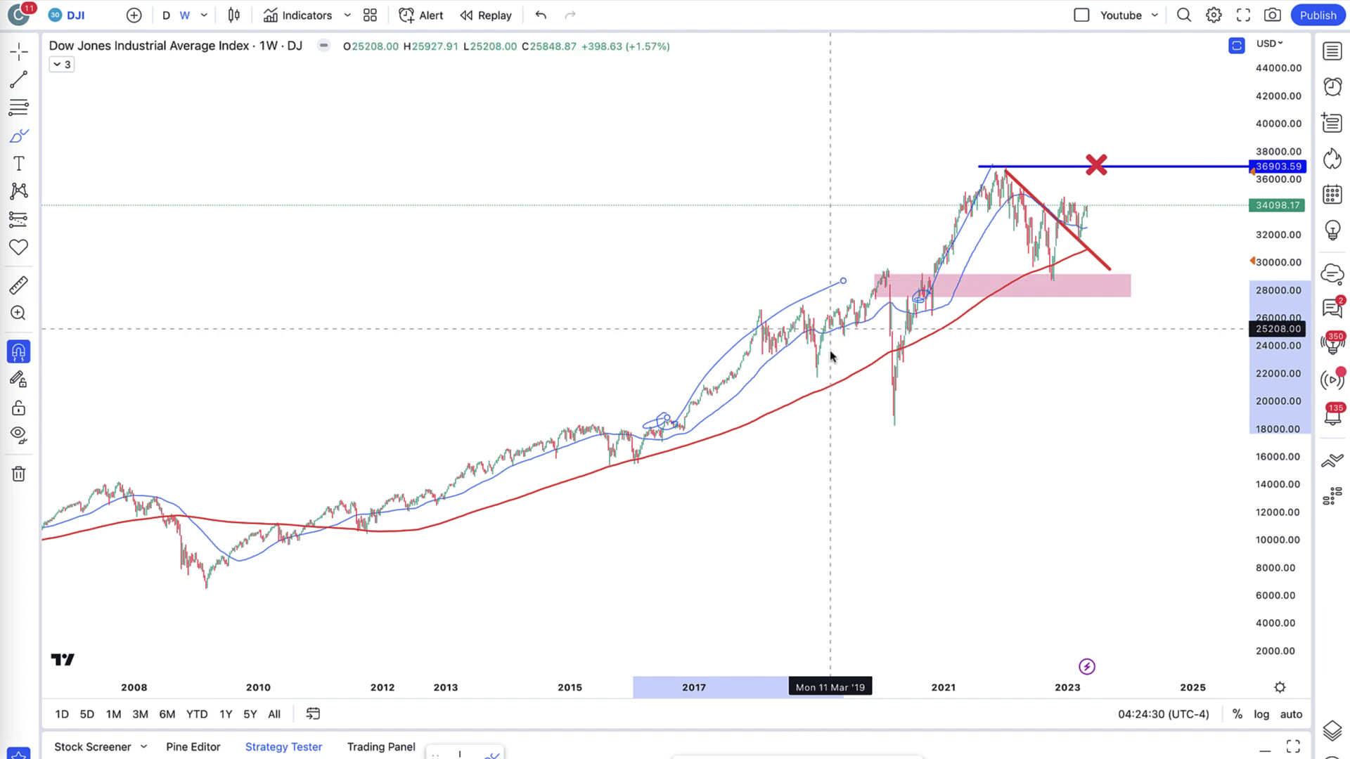
pyautogui.hotkey('ctrl', 'z')
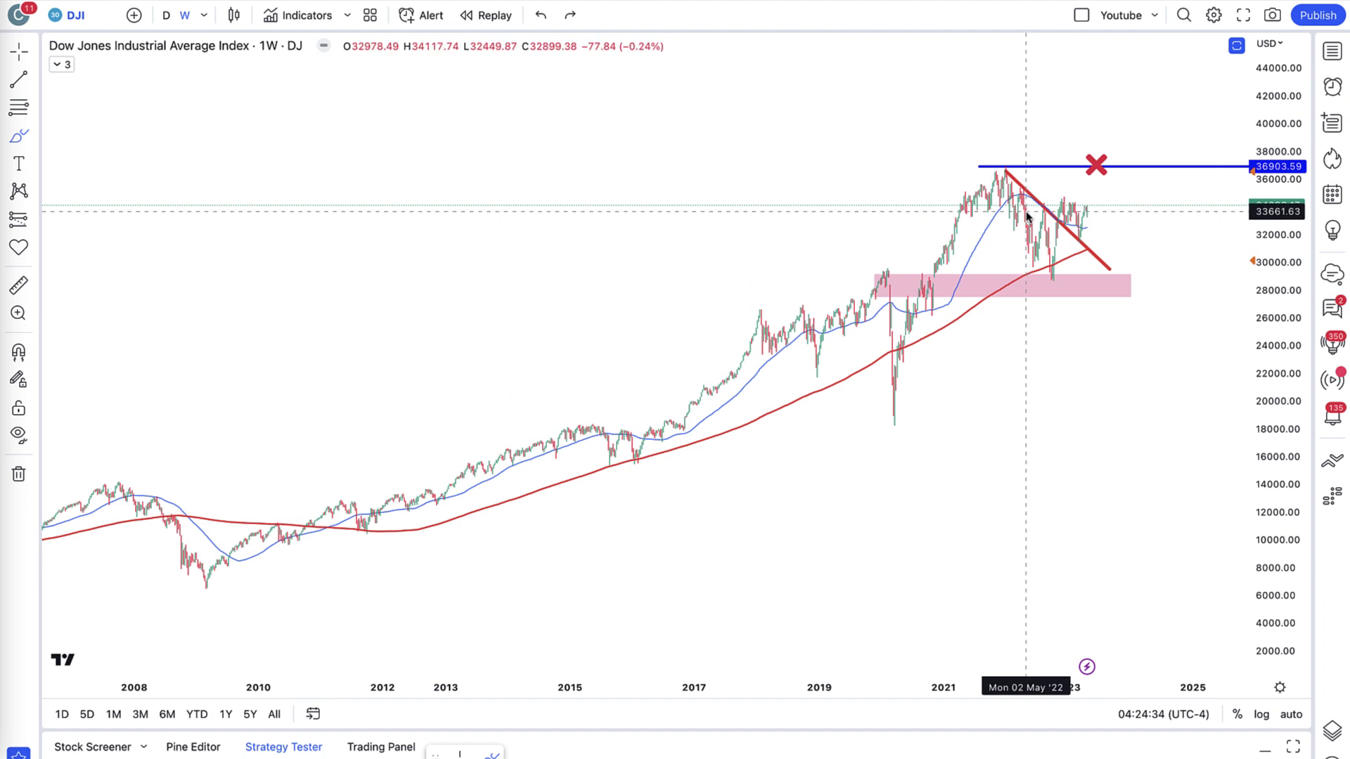
# Brush a Dow Jones path rising past the red cross, plunging and recovering, then unhide Dollar Index drawings
pyautogui.scroll(-1, 1053, 234)
pyautogui.scroll(1, 1055, 239)
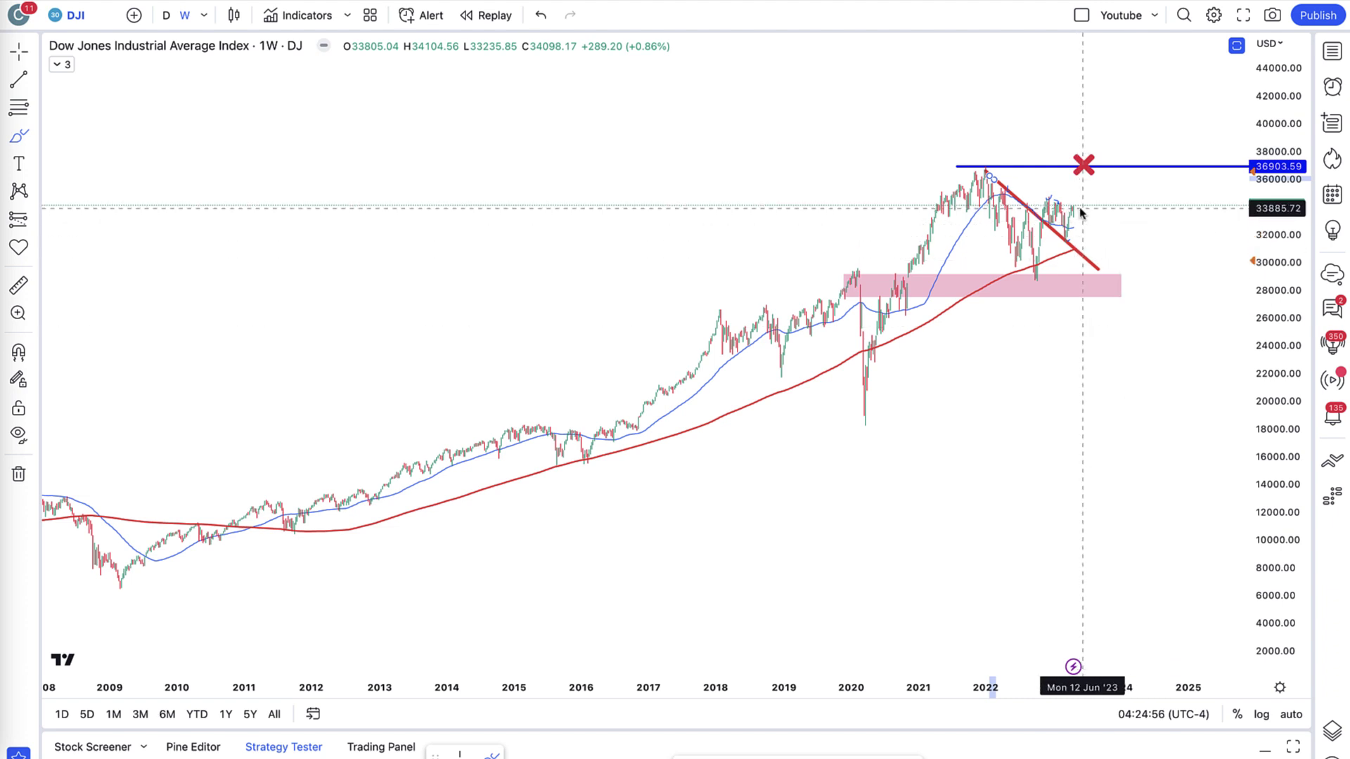
pyautogui.moveTo(1078, 207)
pyautogui.mouseDown()
pyautogui.moveTo(1083, 145)
pyautogui.moveTo(1104, 150)
pyautogui.mouseUp()
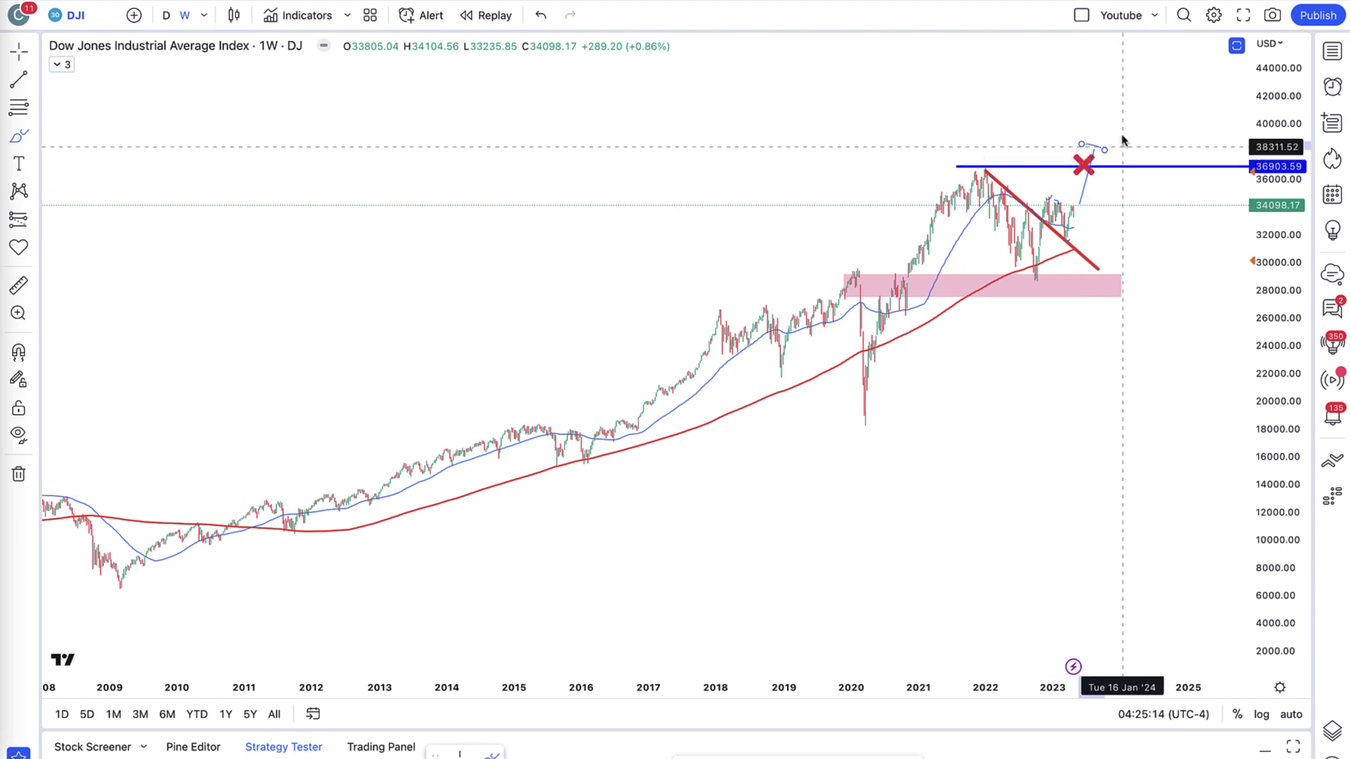
pyautogui.moveTo(1116, 172)
pyautogui.mouseDown()
pyautogui.moveTo(1194, 359)
pyautogui.moveTo(1187, 384)
pyautogui.moveTo(1236, 268)
pyautogui.mouseUp()
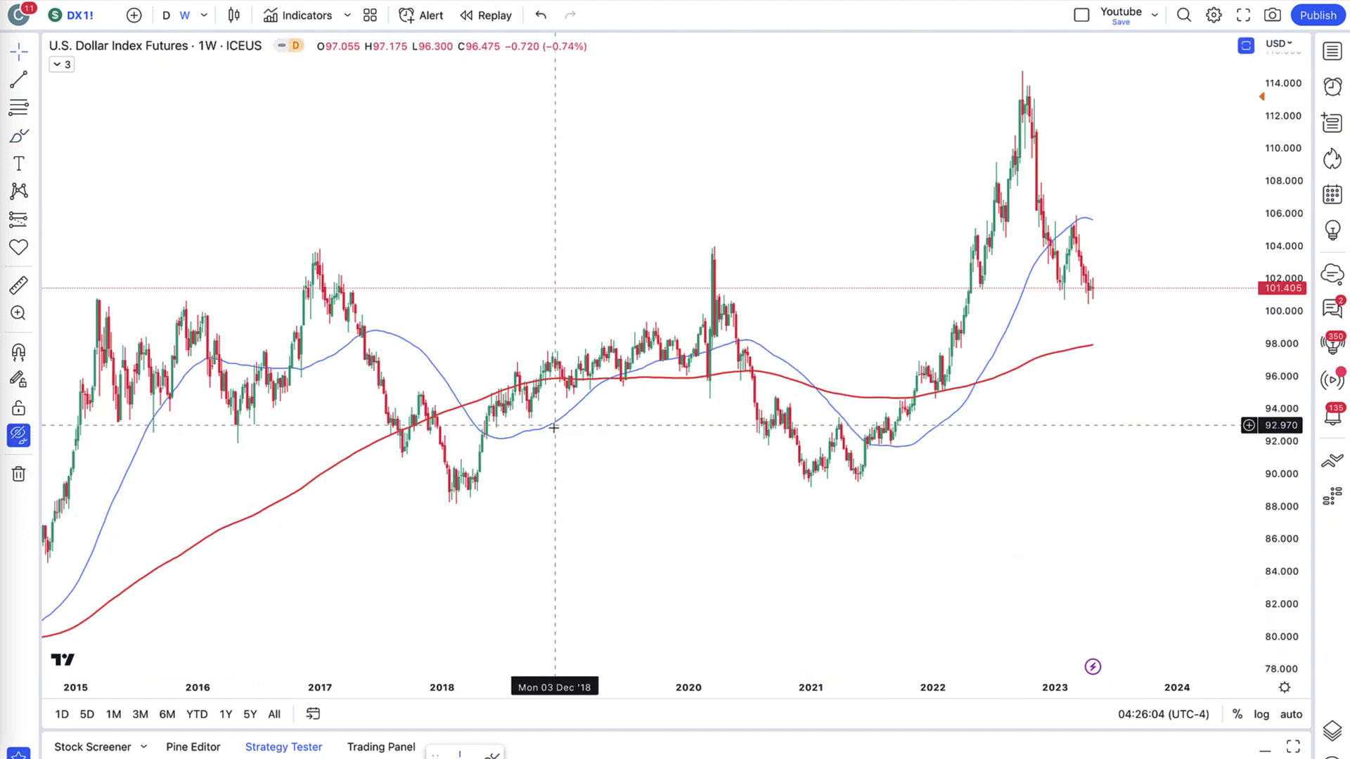
pyautogui.scroll(-2, 554, 427)
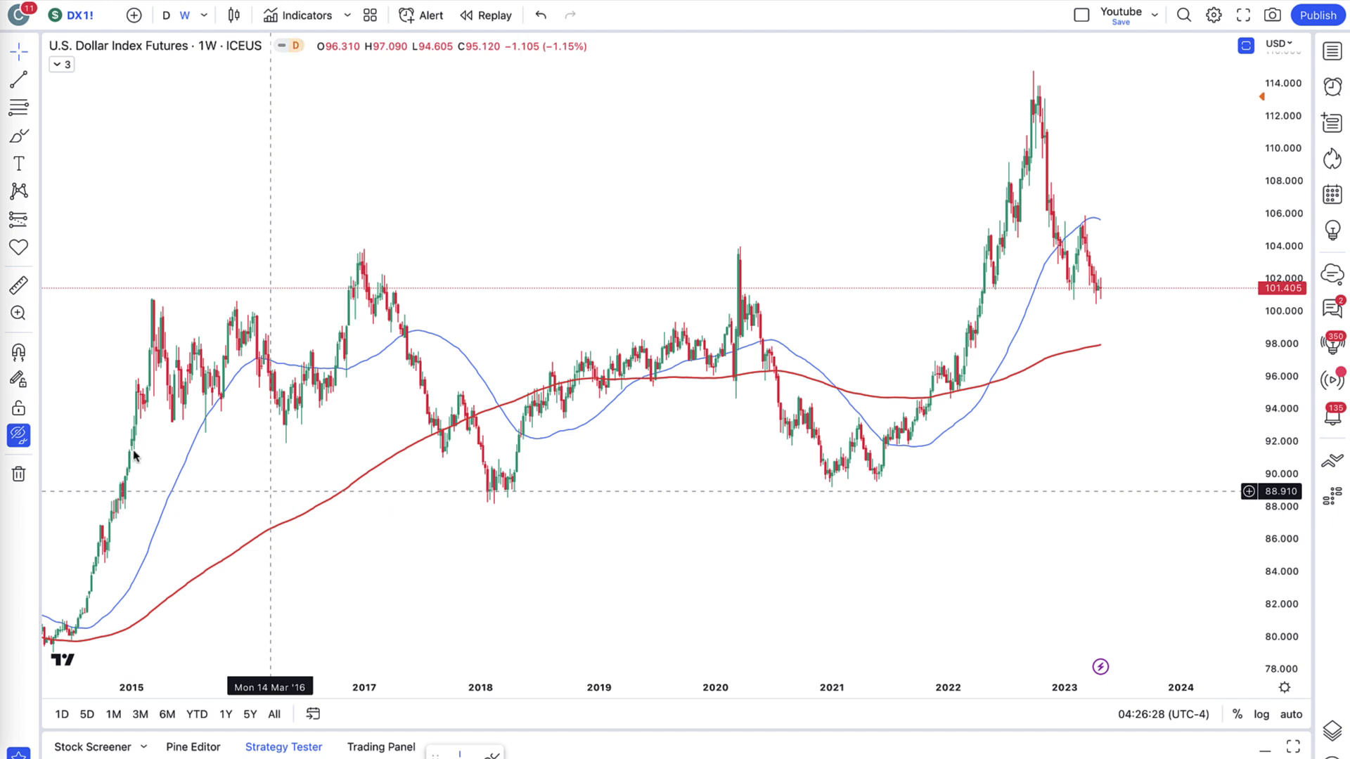
pyautogui.click(25, 437)
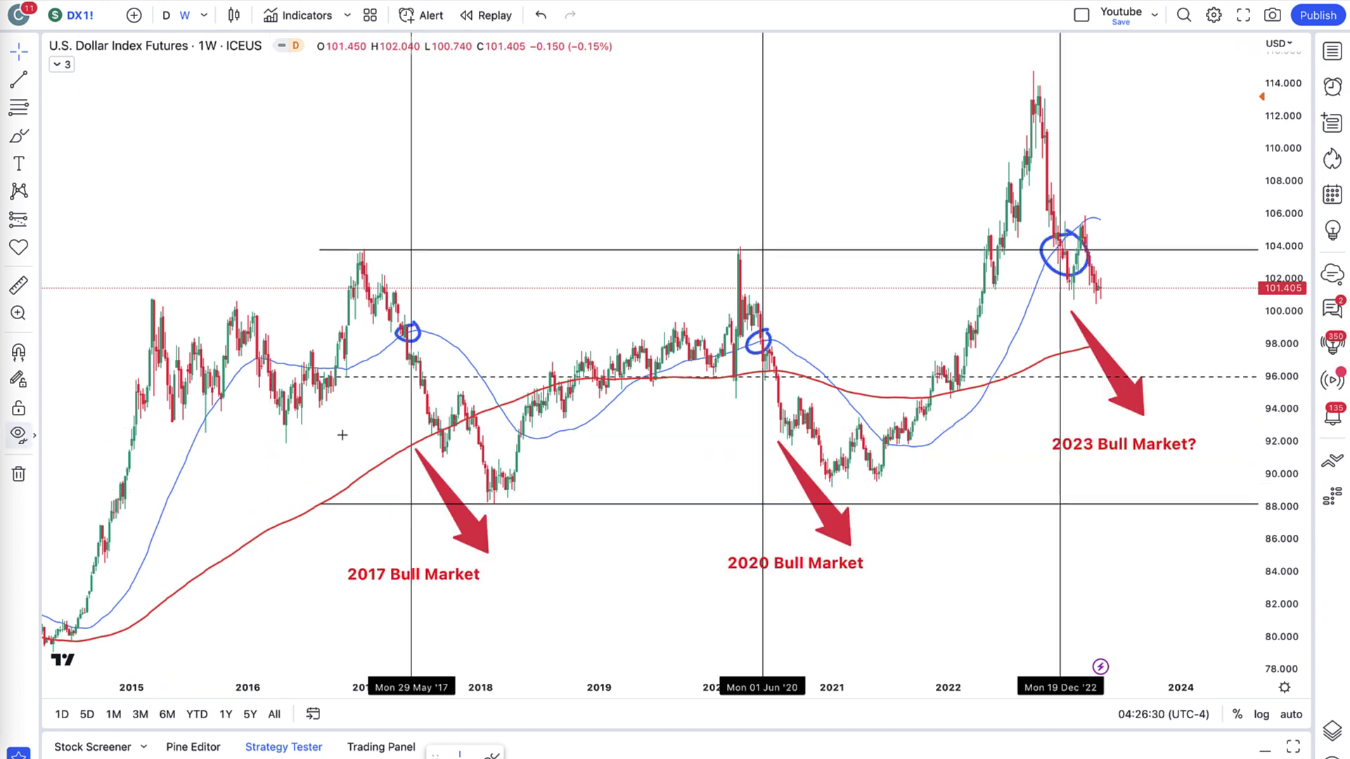